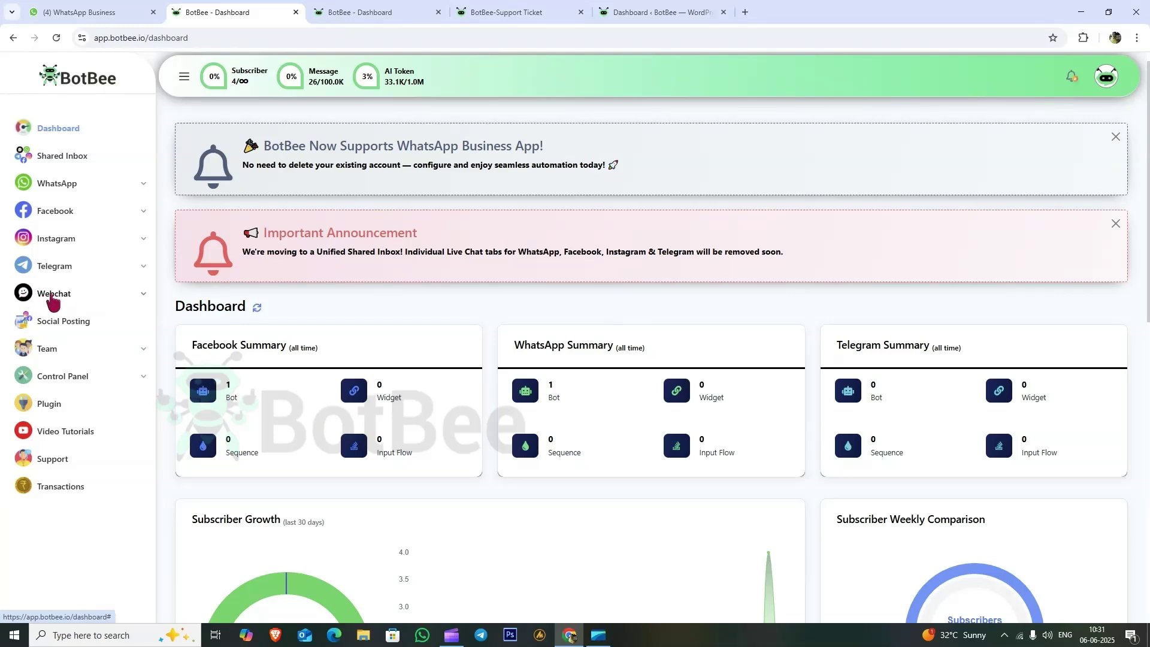
Start a new live chat widget from Webchat > Chat Widgets titled 'BotBee'.
left_click(52, 299)
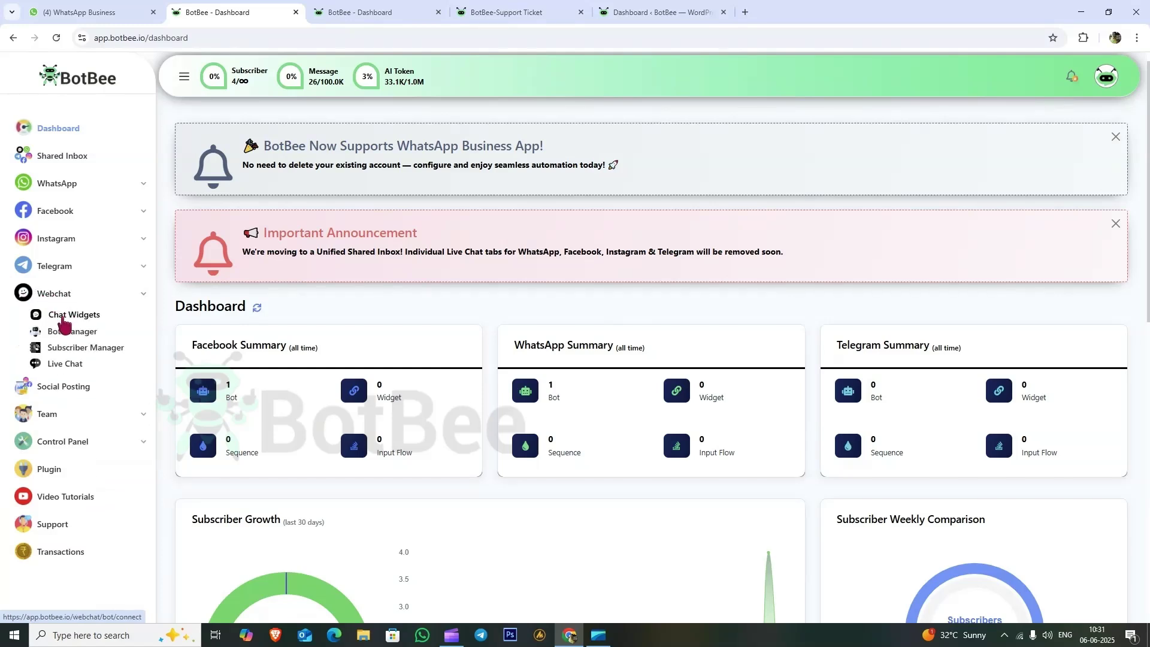
left_click(65, 317)
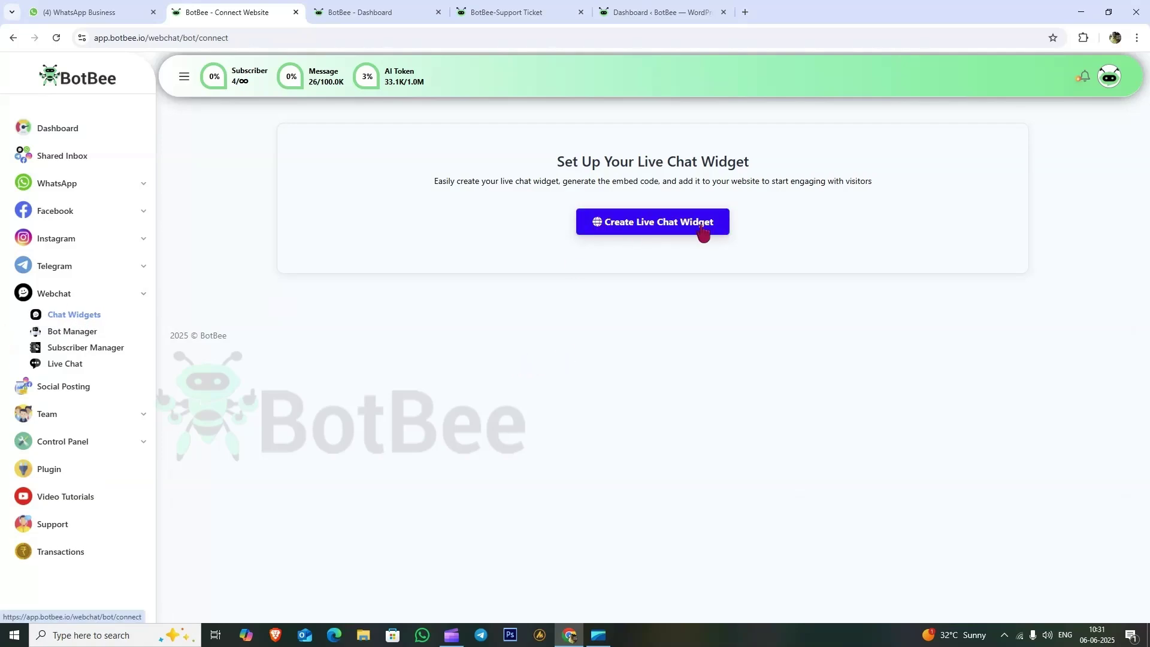
left_click(656, 234)
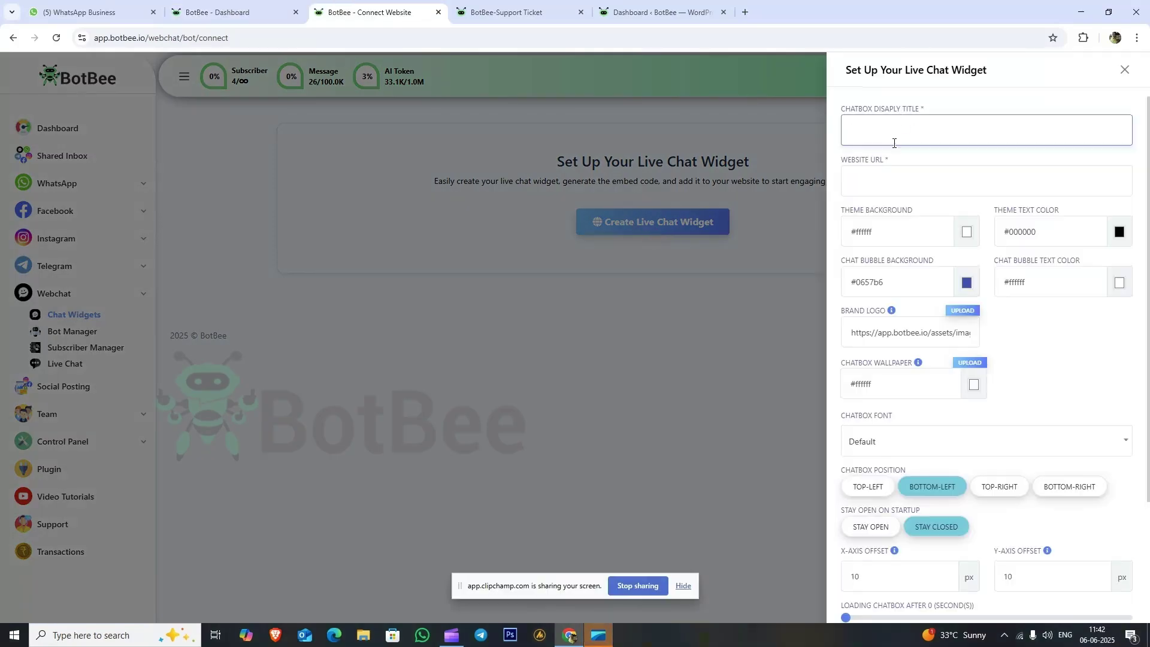
left_click(894, 132)
type("B")
type("otBee")
left_click(911, 182)
key("ctrl+Tab")
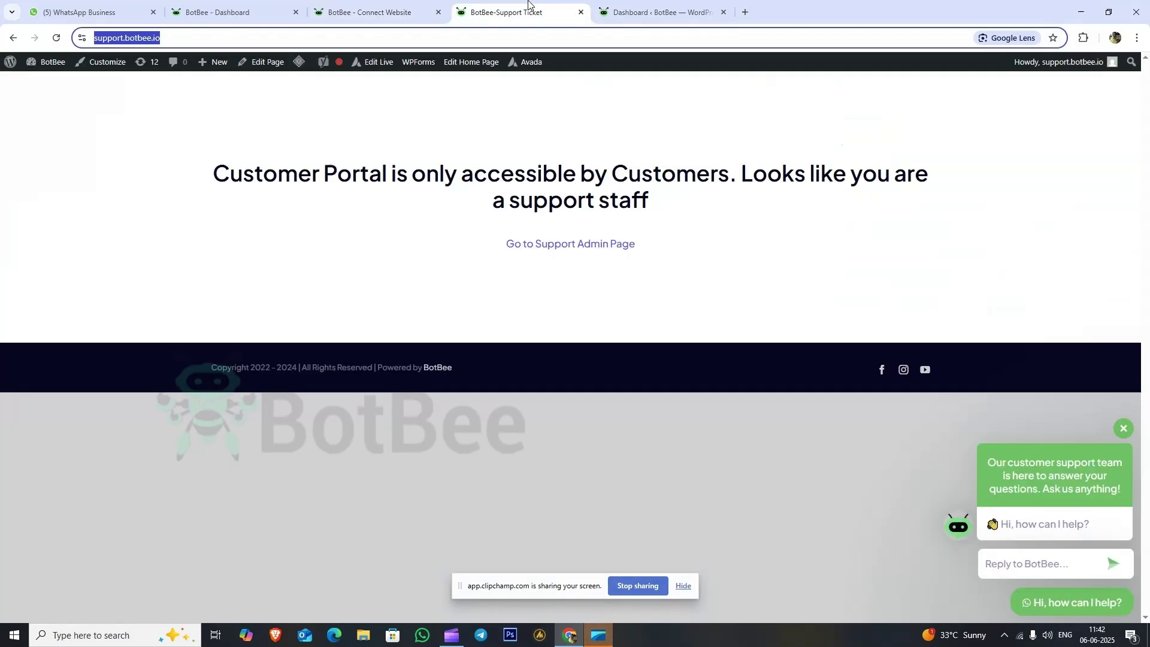
left_click(380, 35)
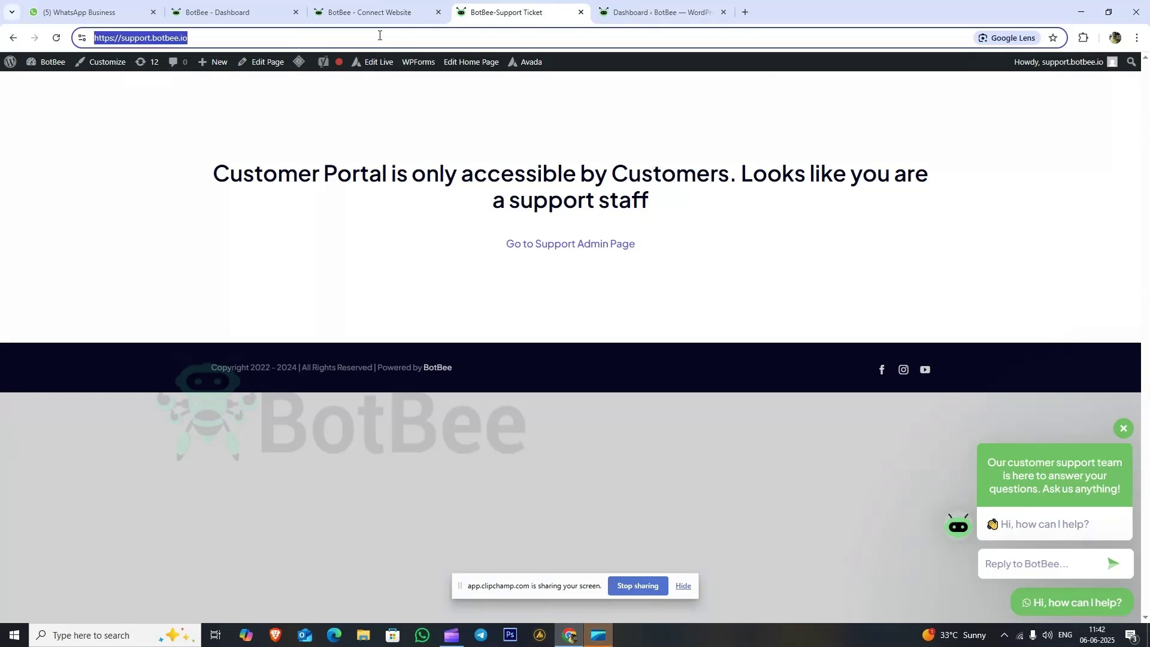
left_click(422, 13)
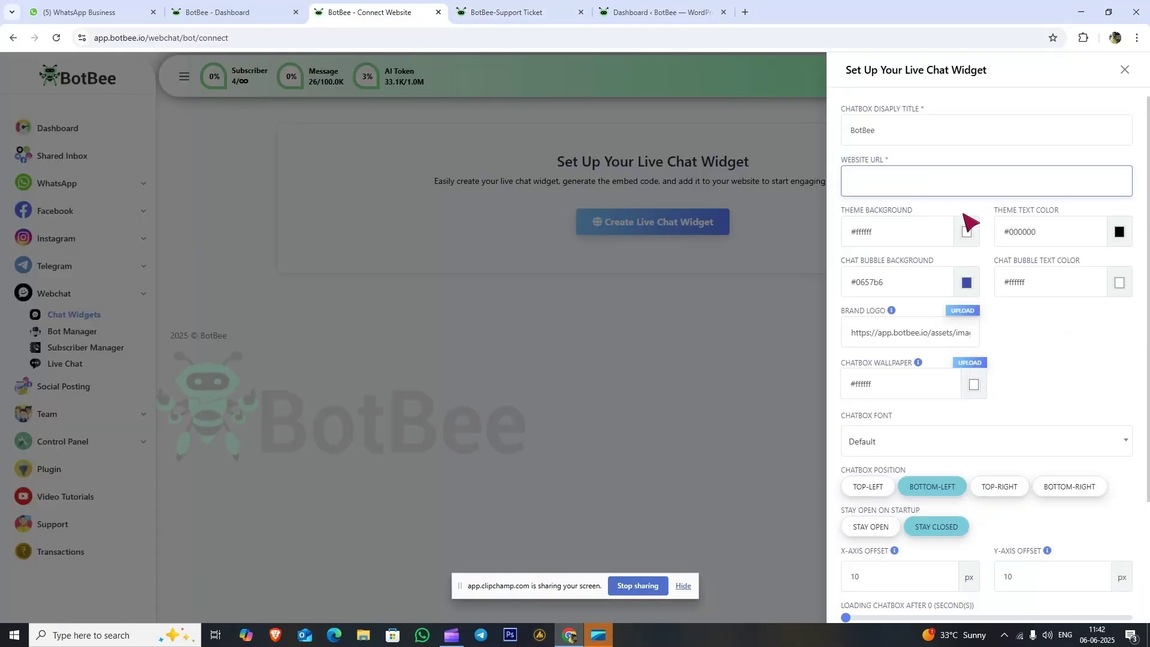
type("https://support.botbee.io/")
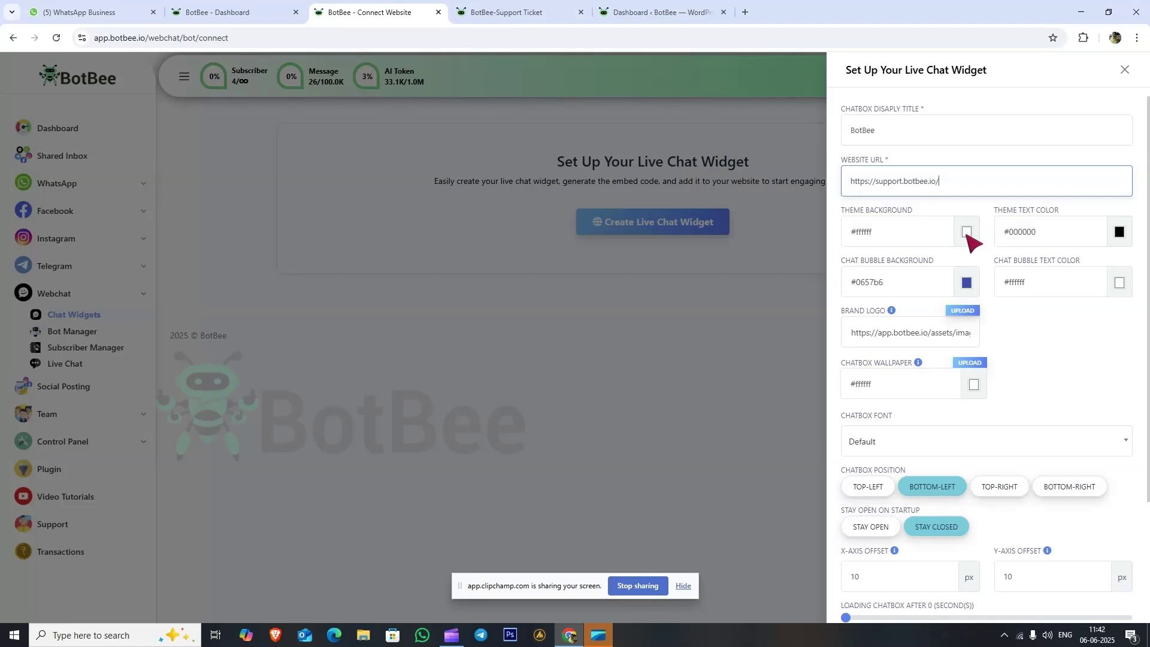
Leave the theme colours unchanged and set the chat bubble background to bright green (#0fff77).
left_click(966, 233)
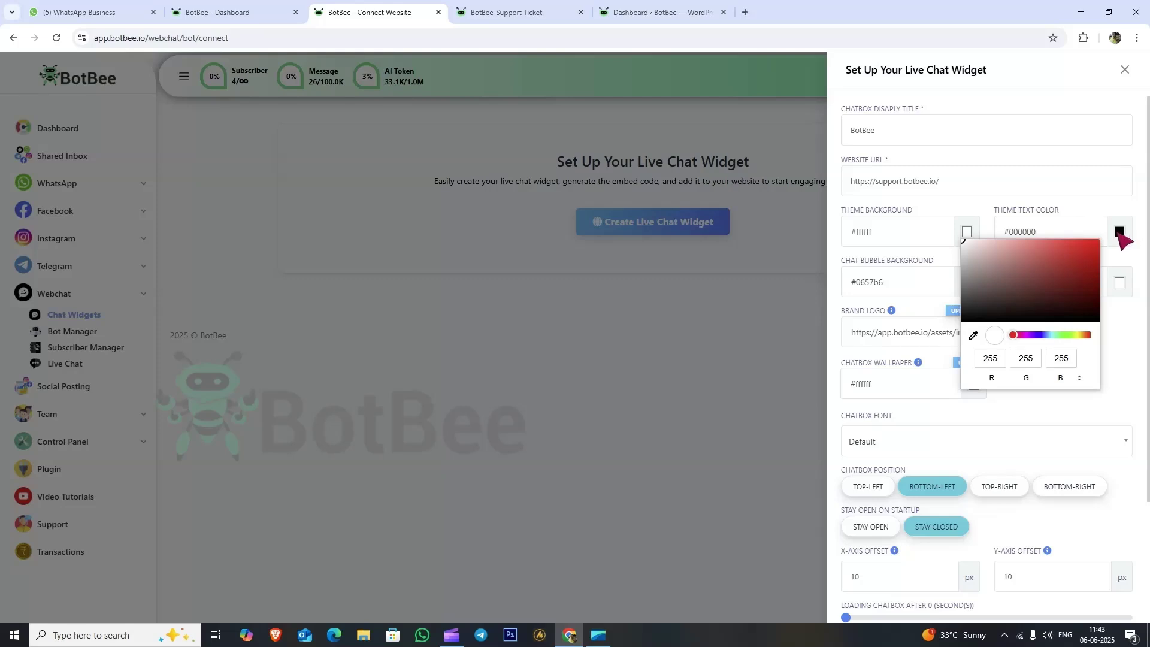
left_click(1119, 232)
left_click(1080, 217)
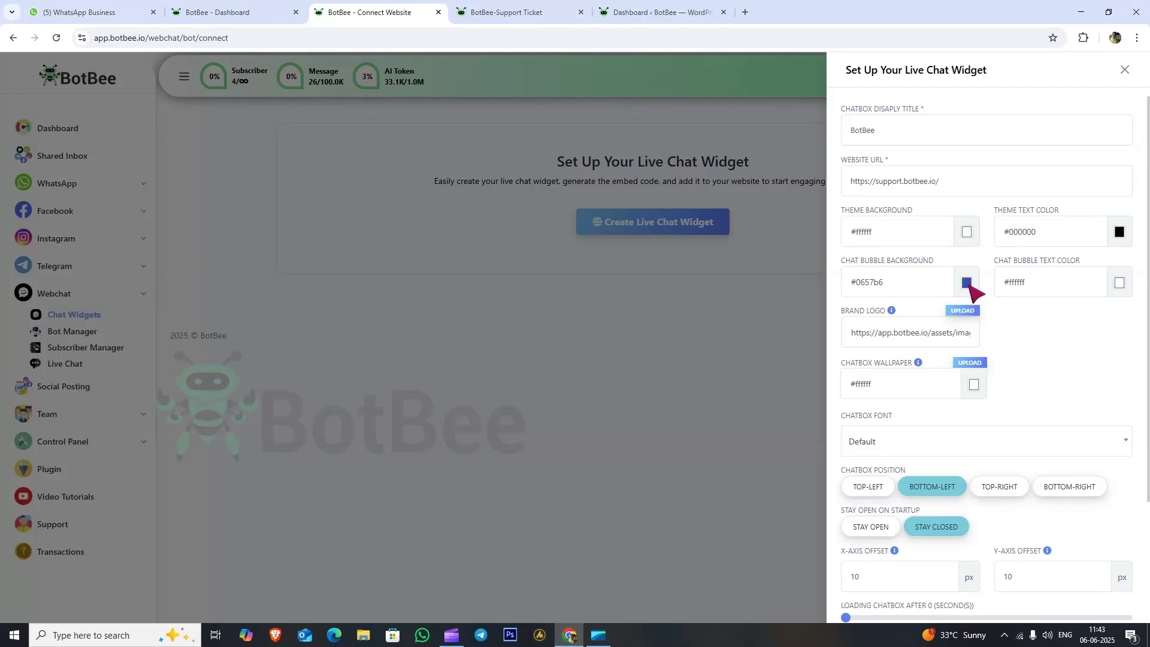
left_click(967, 285)
left_click_drag(1043, 386, 1059, 386)
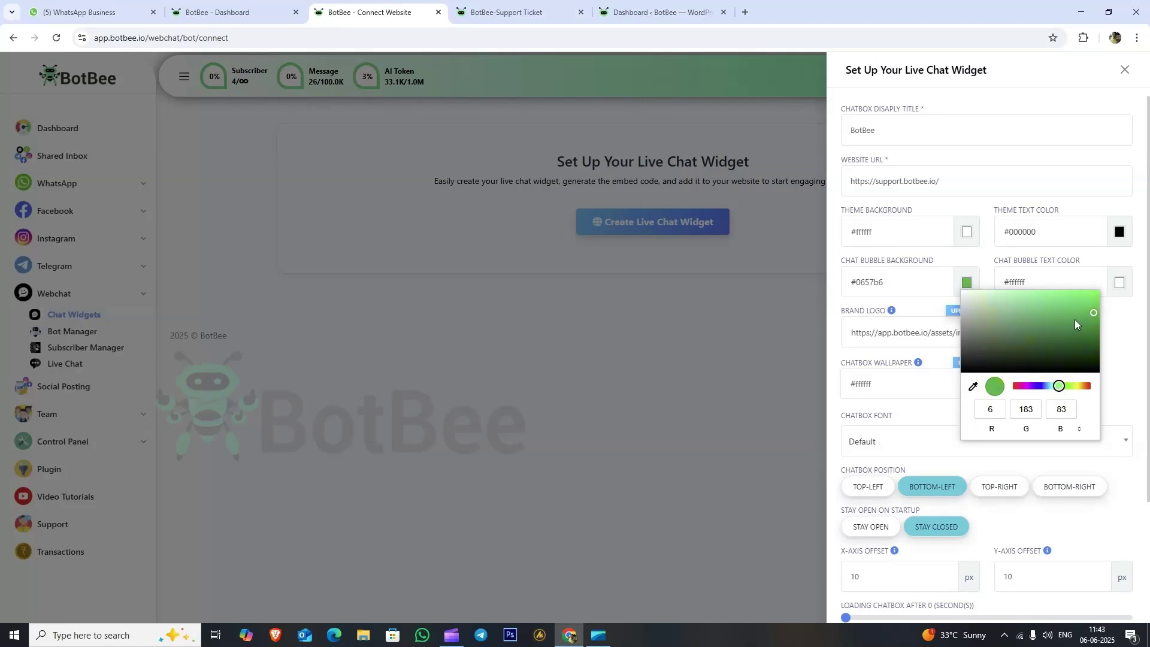
left_click(1081, 295)
left_click(1139, 329)
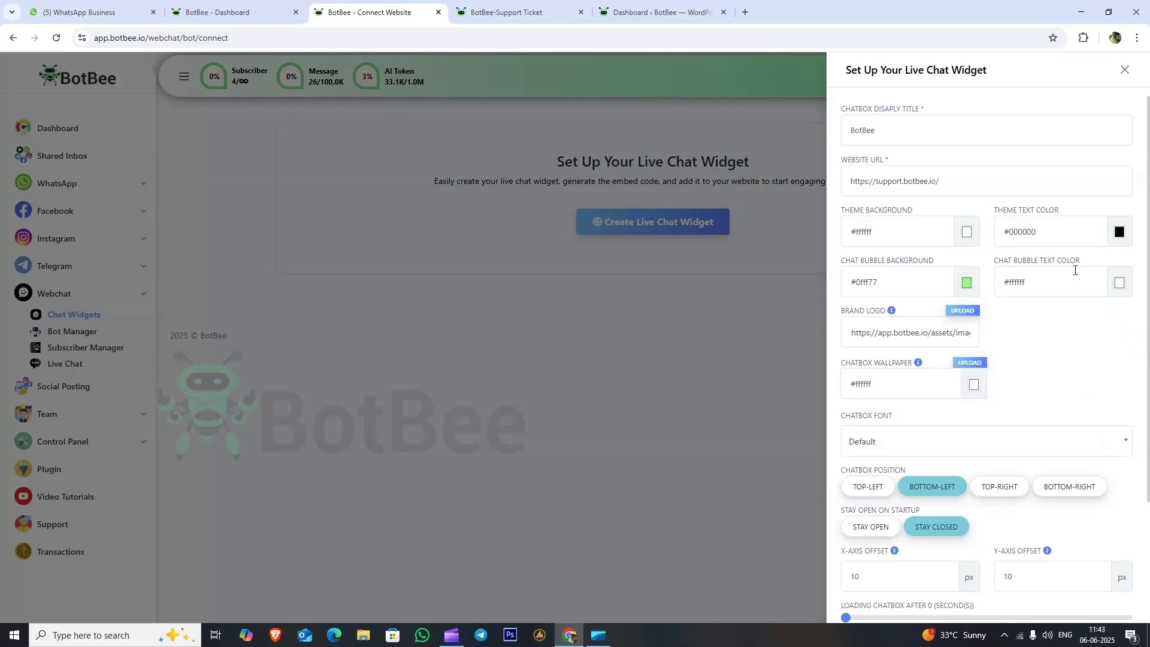
Set the chat bubble text colour to black (#000000).
left_click(1118, 282)
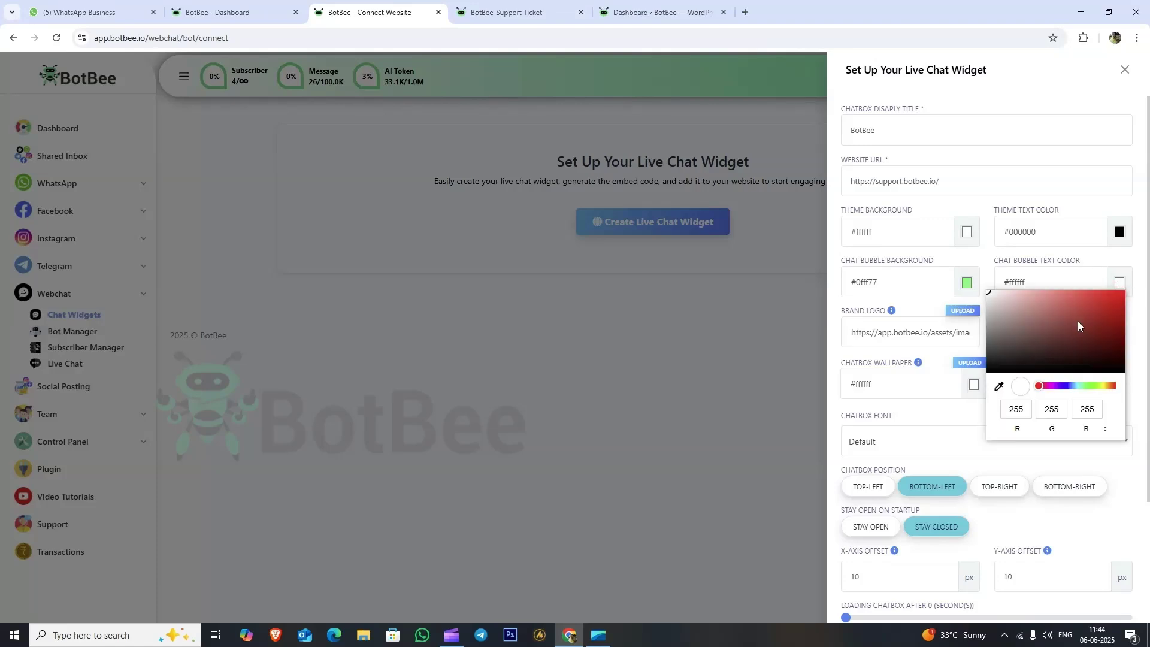
left_click_drag(1077, 321, 987, 359)
left_click(984, 348)
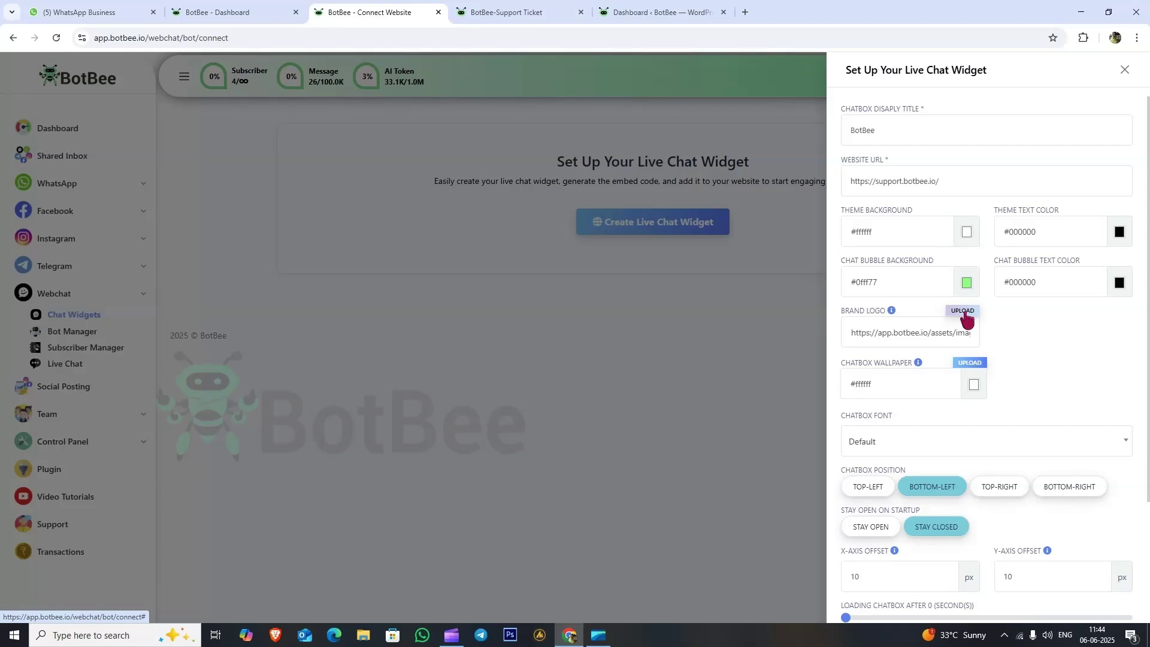
Upload the green head logo image as the brand logo.
left_click(965, 318)
left_click(964, 194)
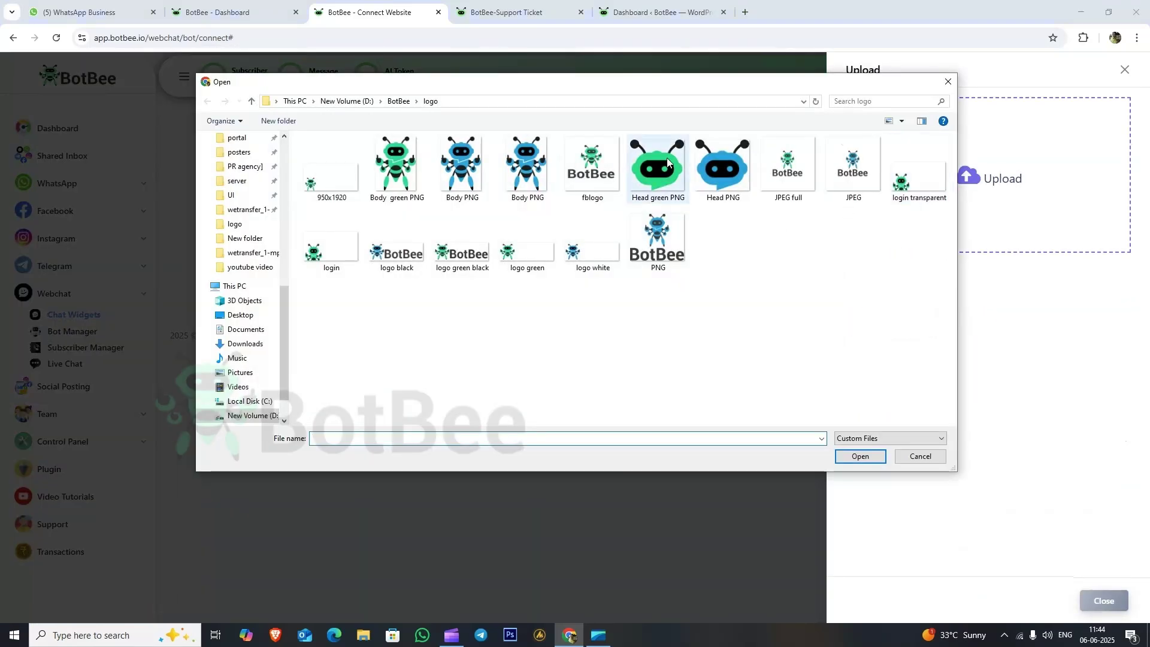
double_click(657, 168)
left_click(1103, 600)
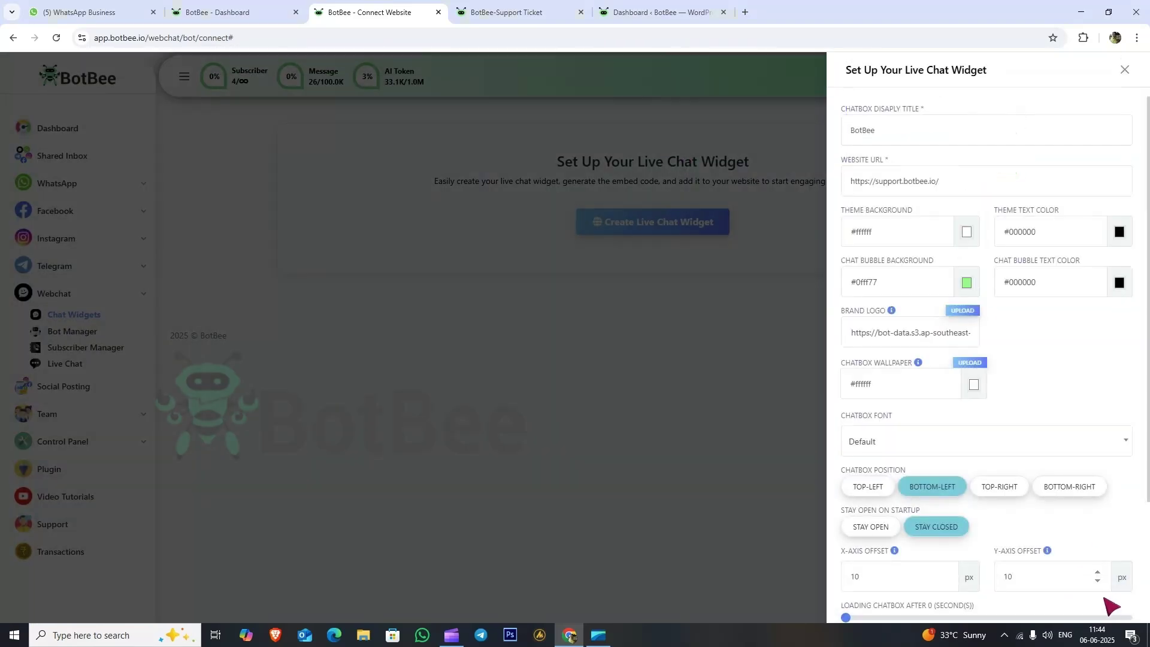
Check the Chatbox Font list and keep the font at Default.
scroll(1105, 362, "down", 1)
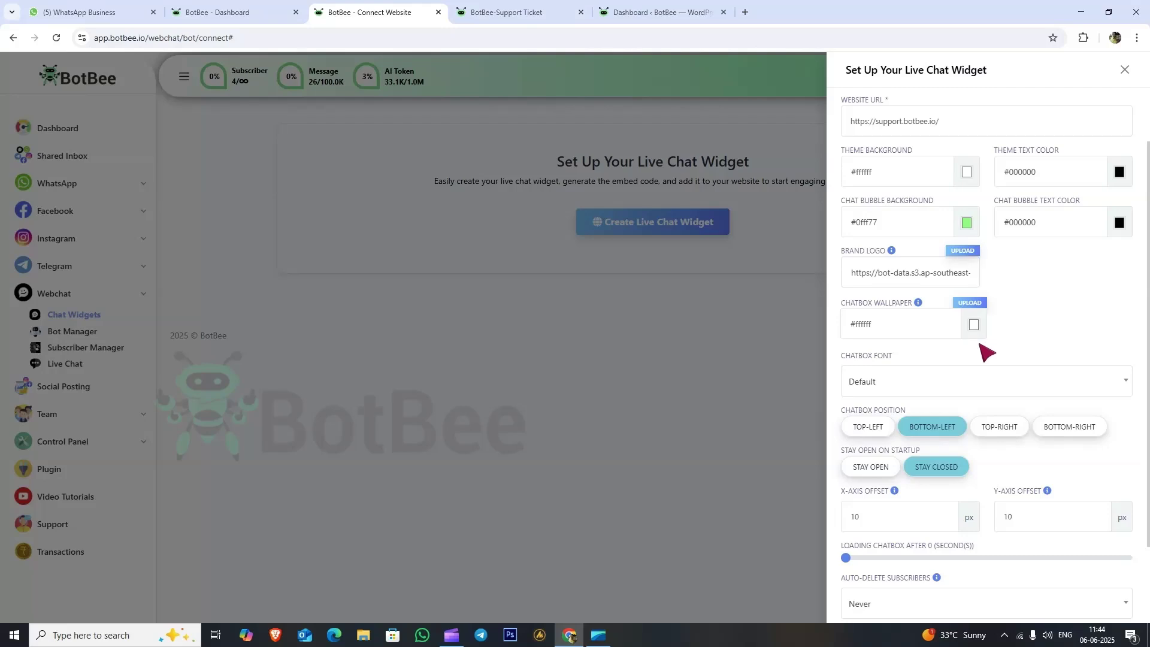
scroll(1011, 348, "down", 1)
left_click(907, 326)
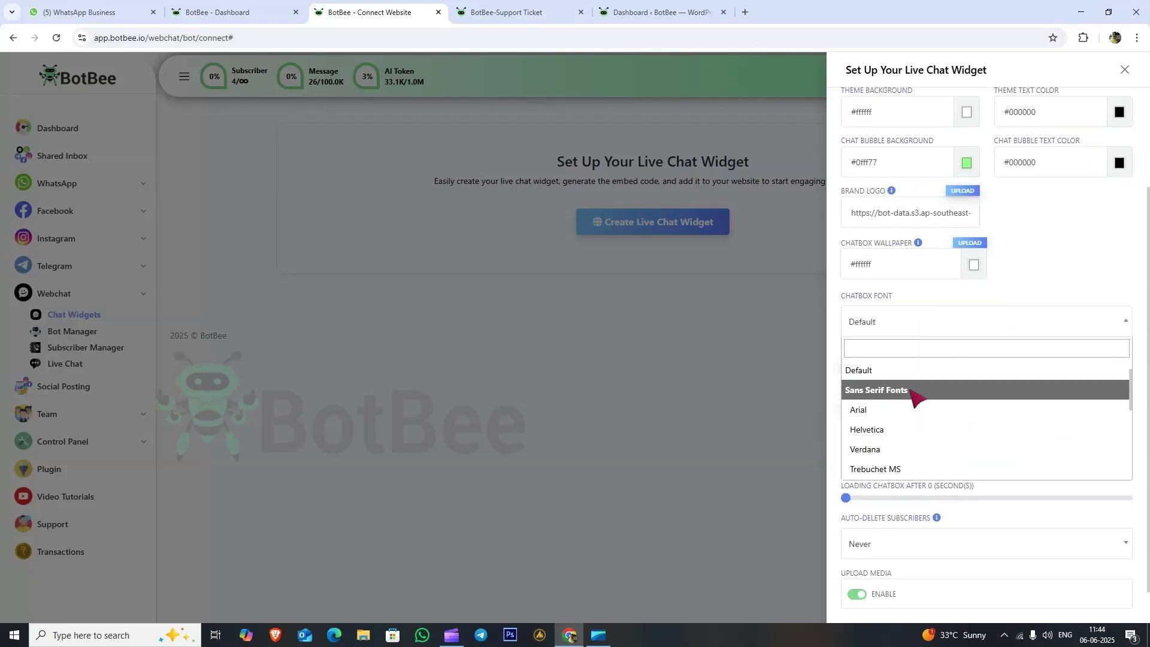
scroll(886, 419, "down", 3)
scroll(898, 419, "up", 3)
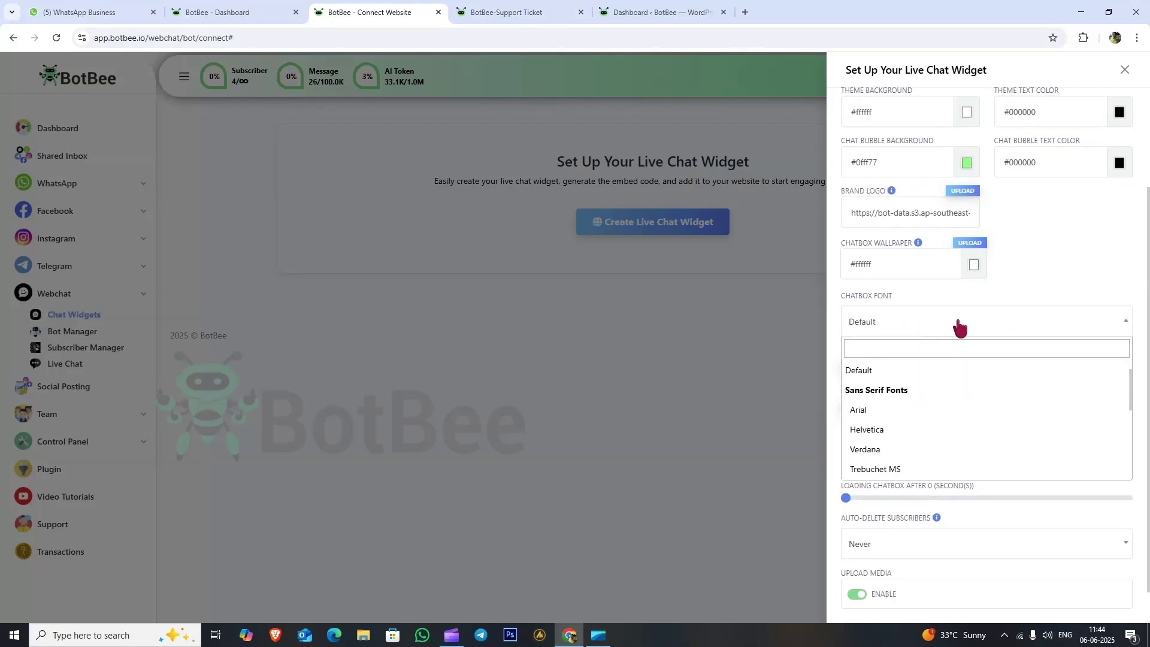
left_click(995, 302)
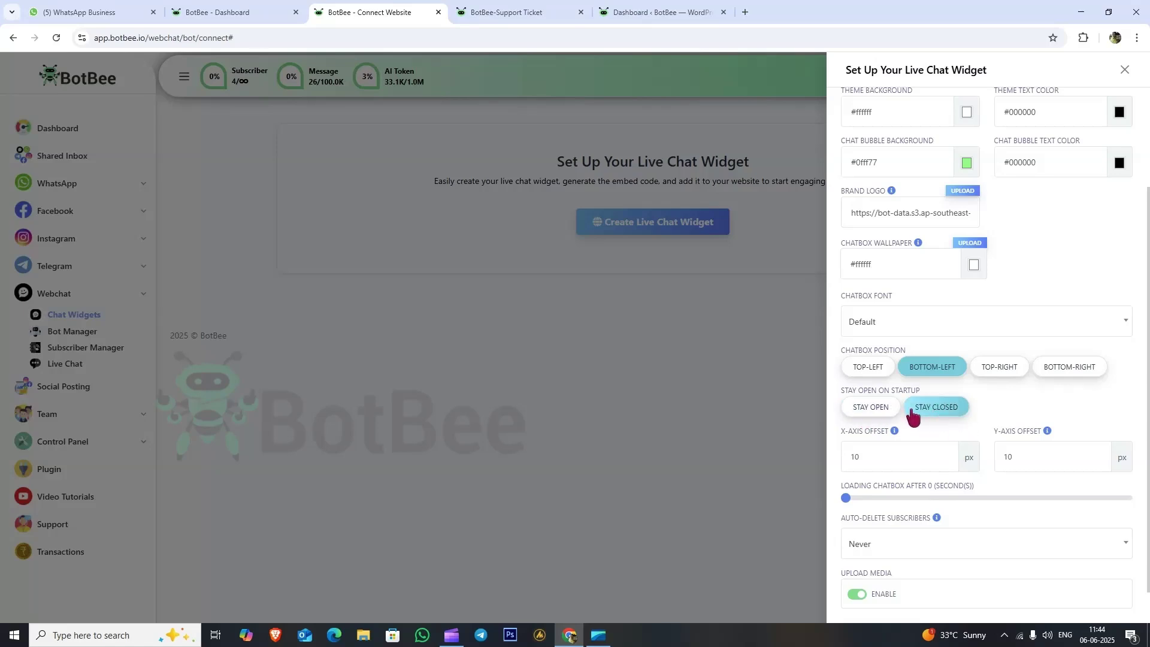
Make the chatbox stay open on startup, with a 25-second loading delay and auto-delete at Never.
left_click(876, 413)
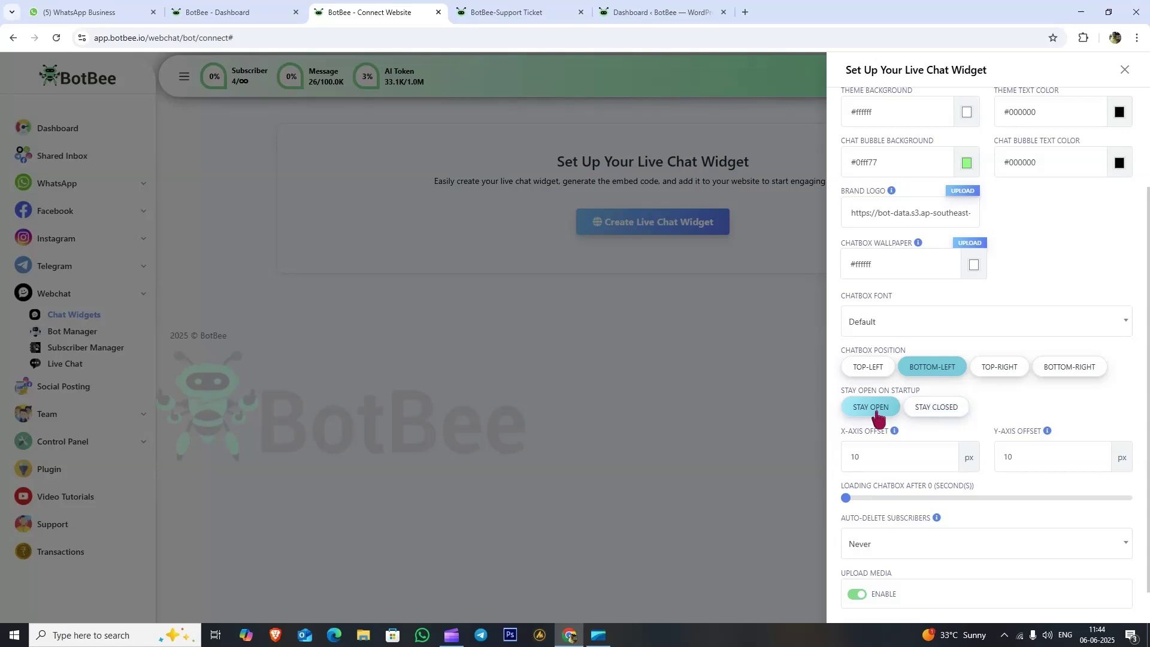
scroll(940, 369, "down", 1)
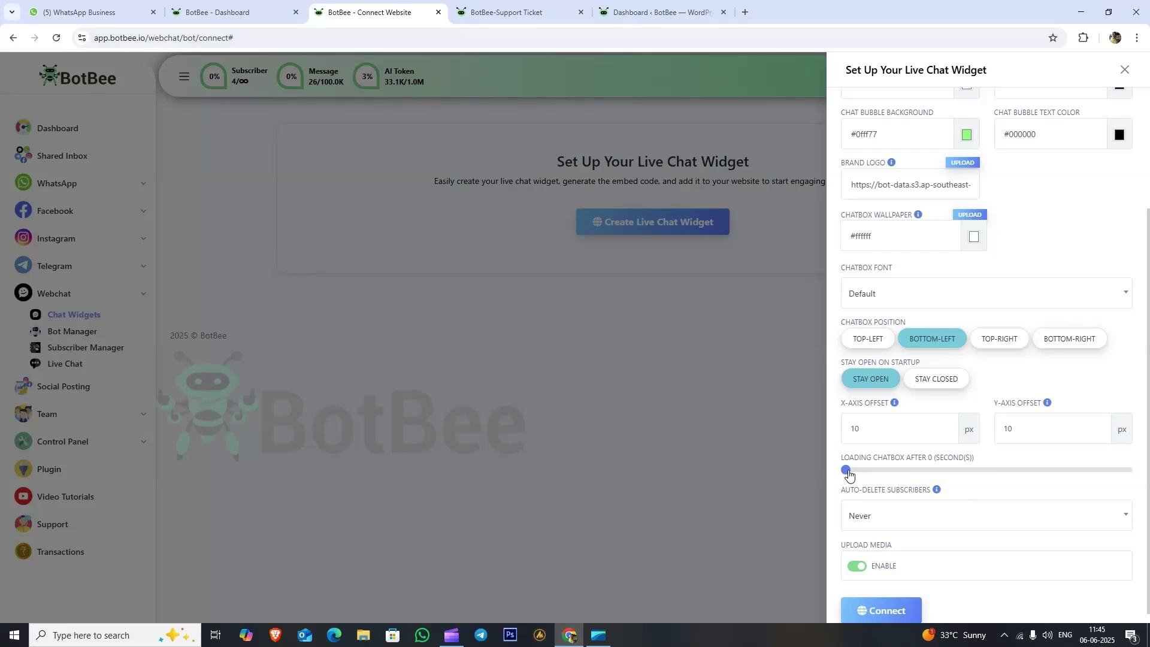
left_click_drag(848, 474, 971, 475)
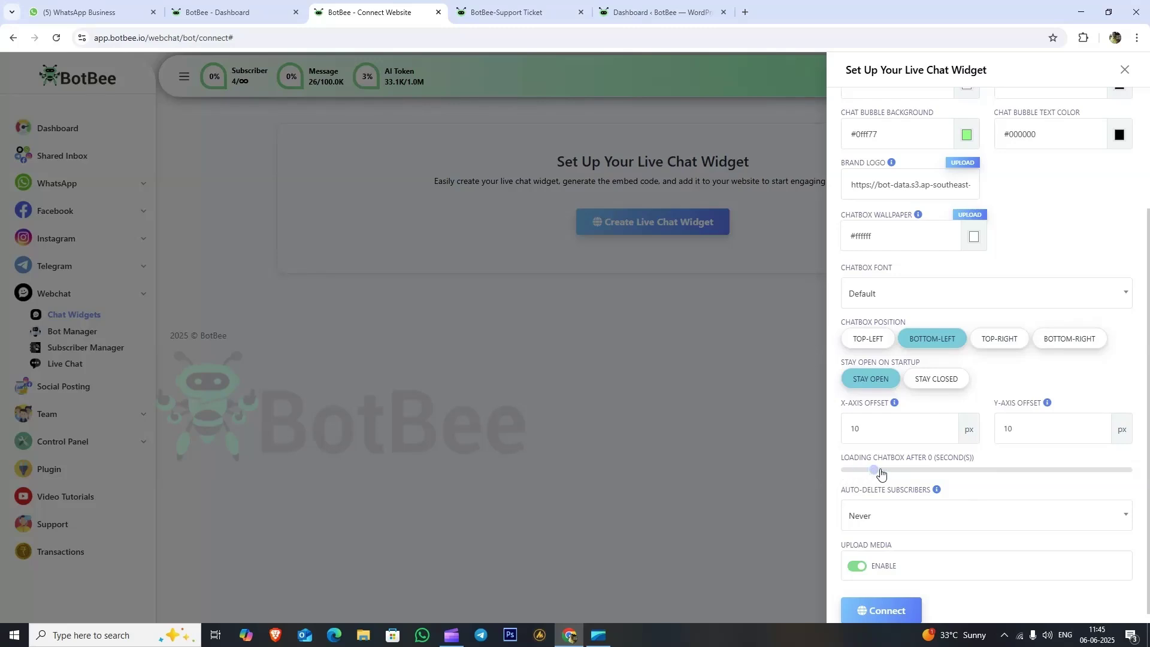
left_click(971, 473)
left_click_drag(974, 473, 837, 473)
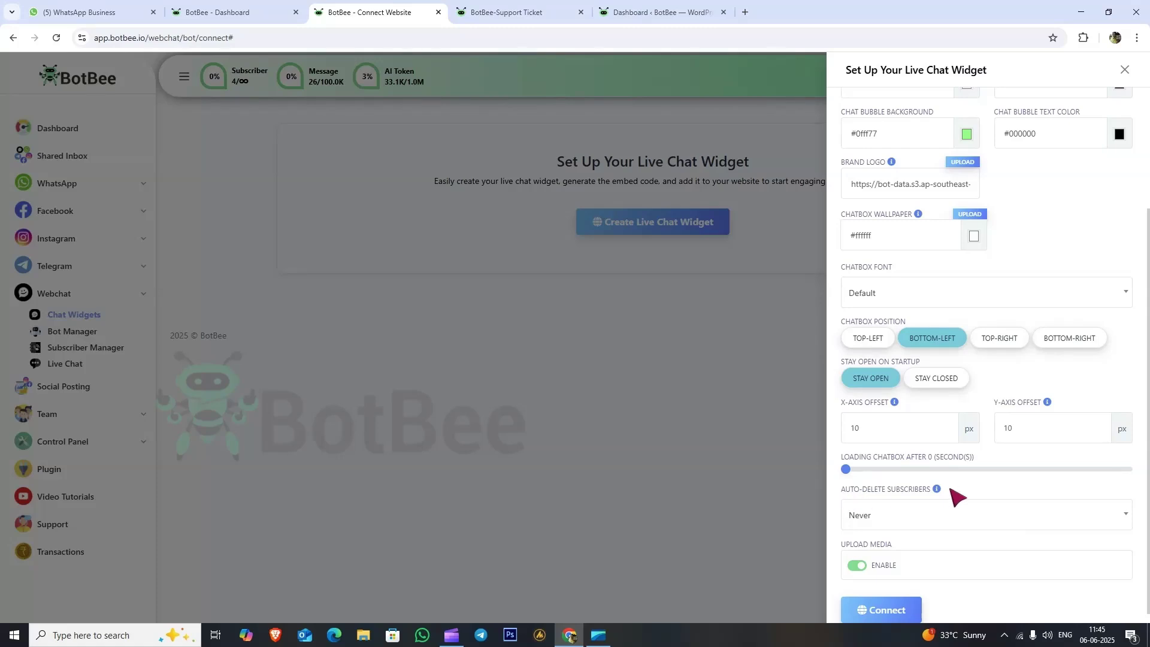
left_click(923, 516)
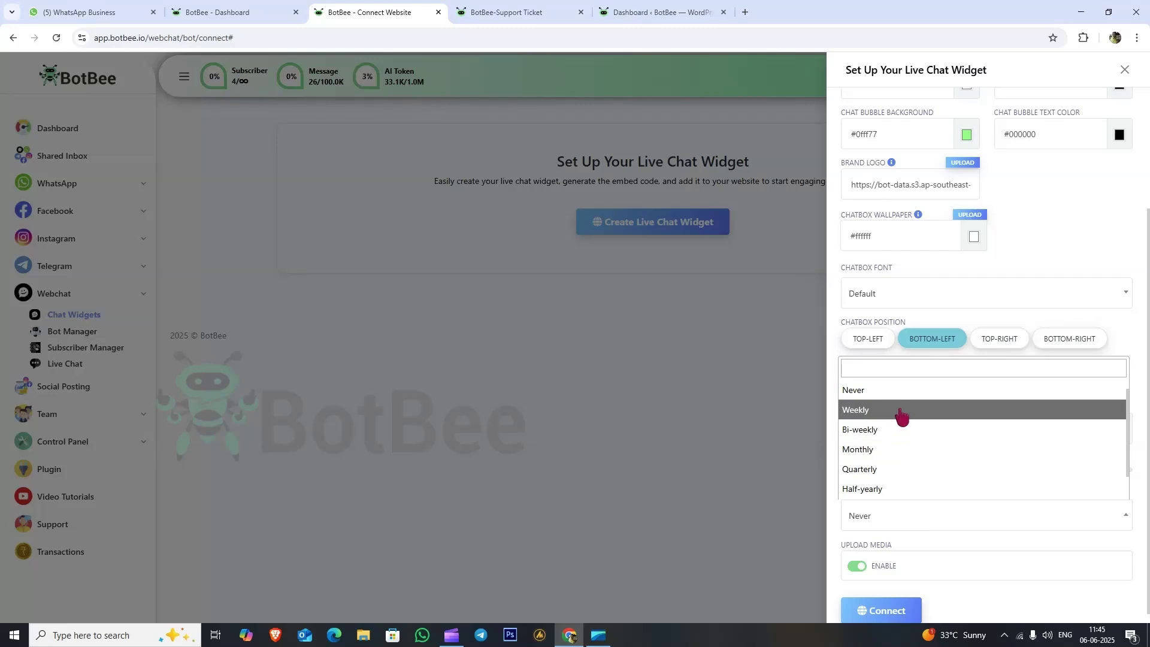
left_click(928, 525)
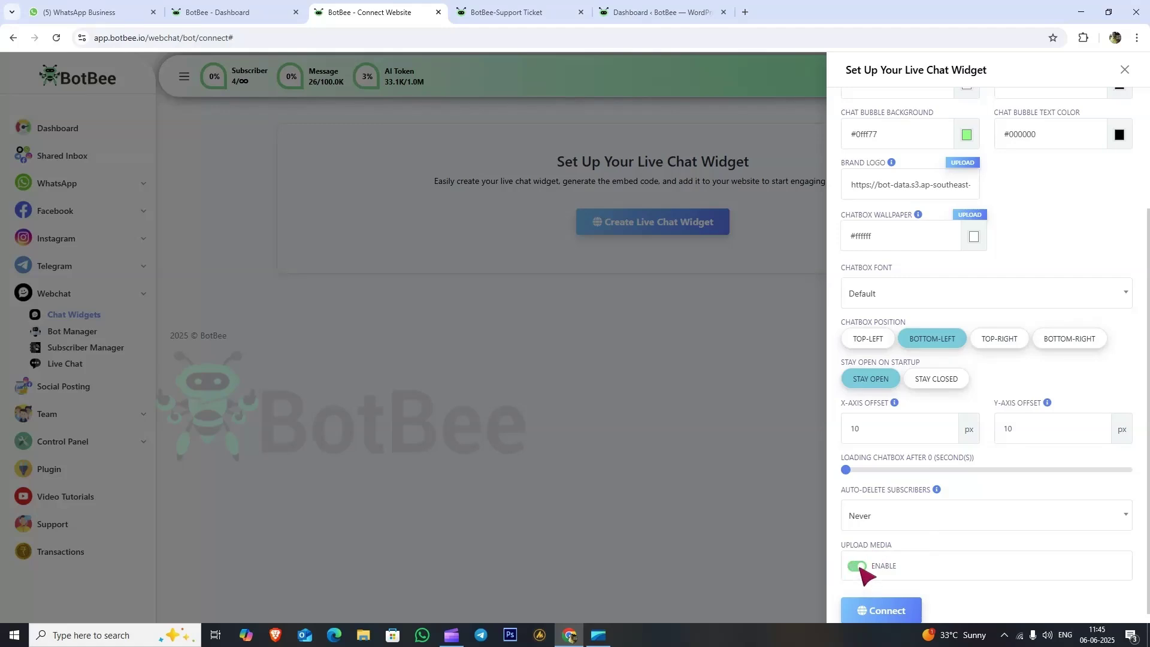
Submit the widget, dismiss the success message, and copy its JavaScript embed code.
left_click(887, 609)
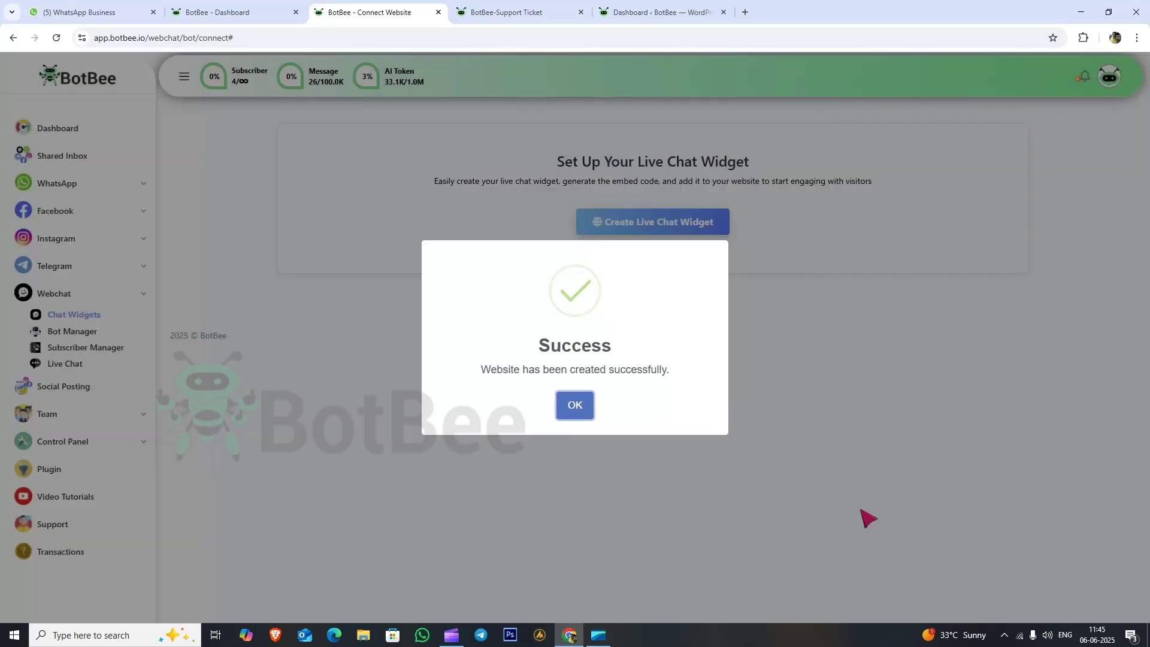
left_click(578, 409)
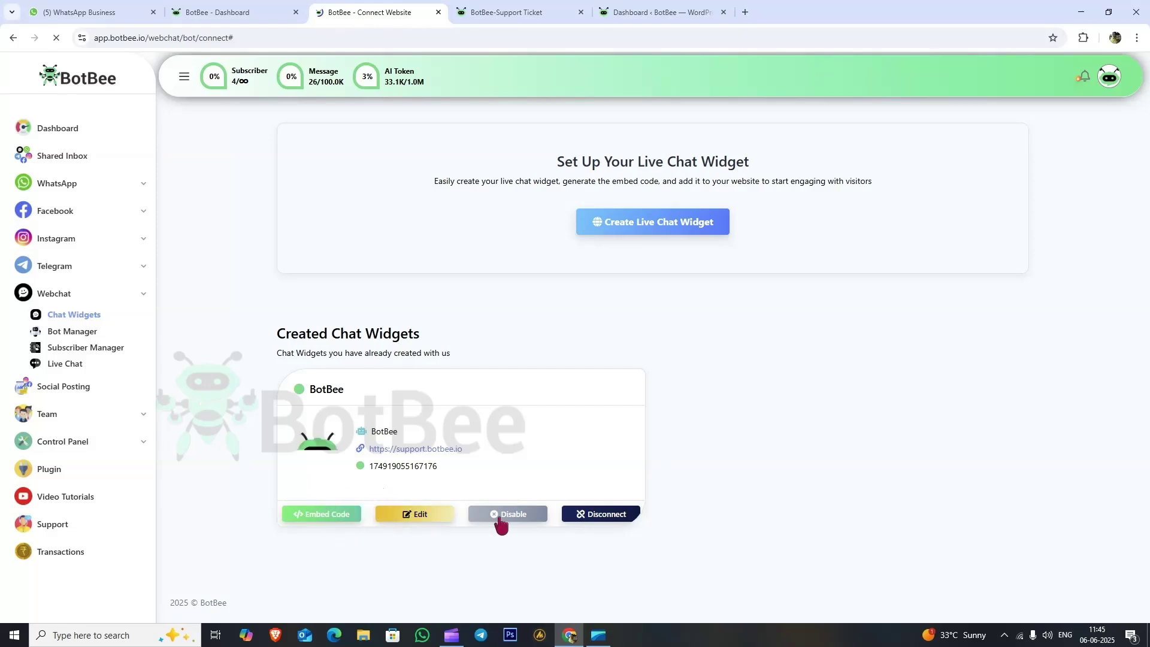
left_click(312, 516)
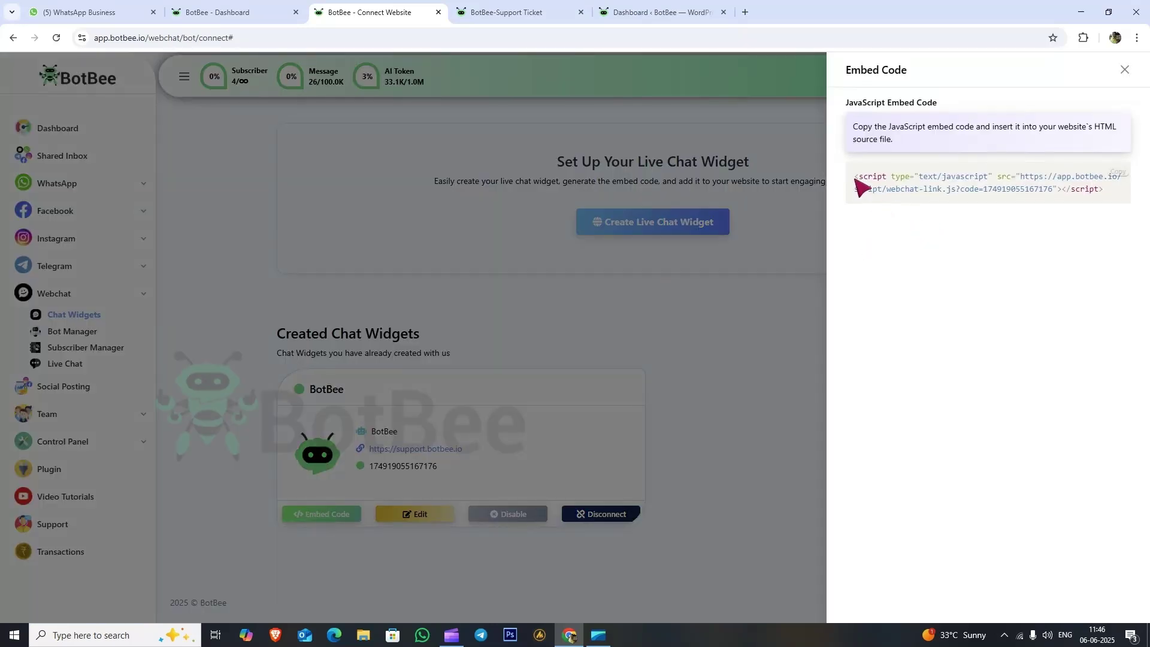
mouse_move(1112, 171)
left_click(658, 12)
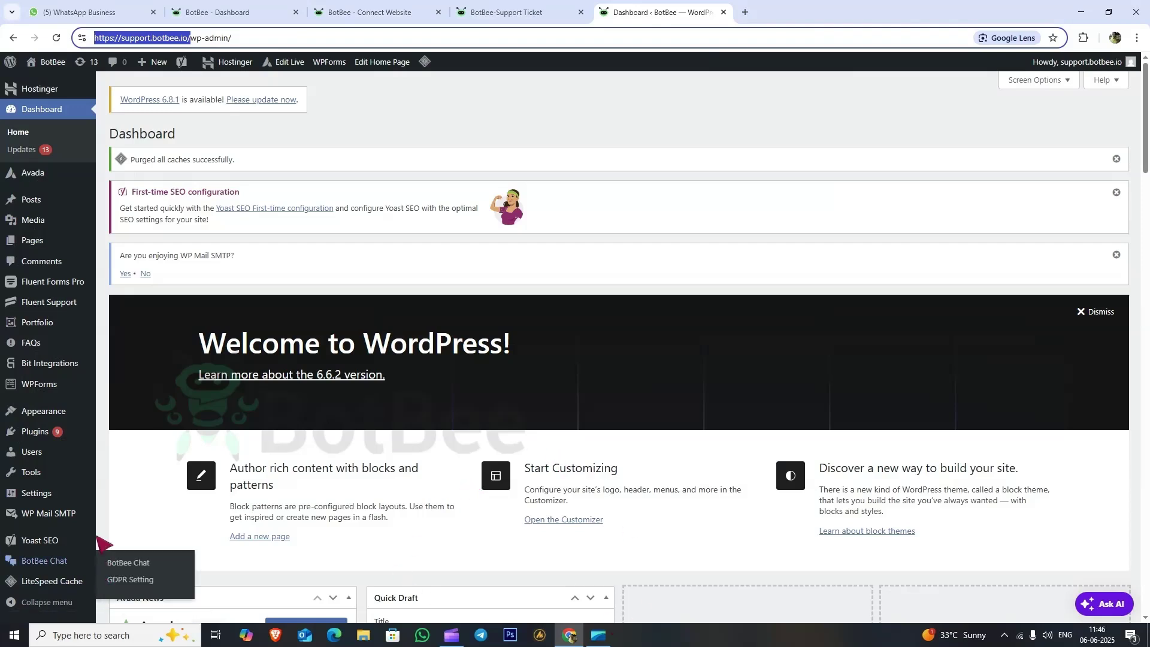
Open Appearance > Theme File Editor for Avada and scroll the theme files toward footer.php.
left_click(49, 411)
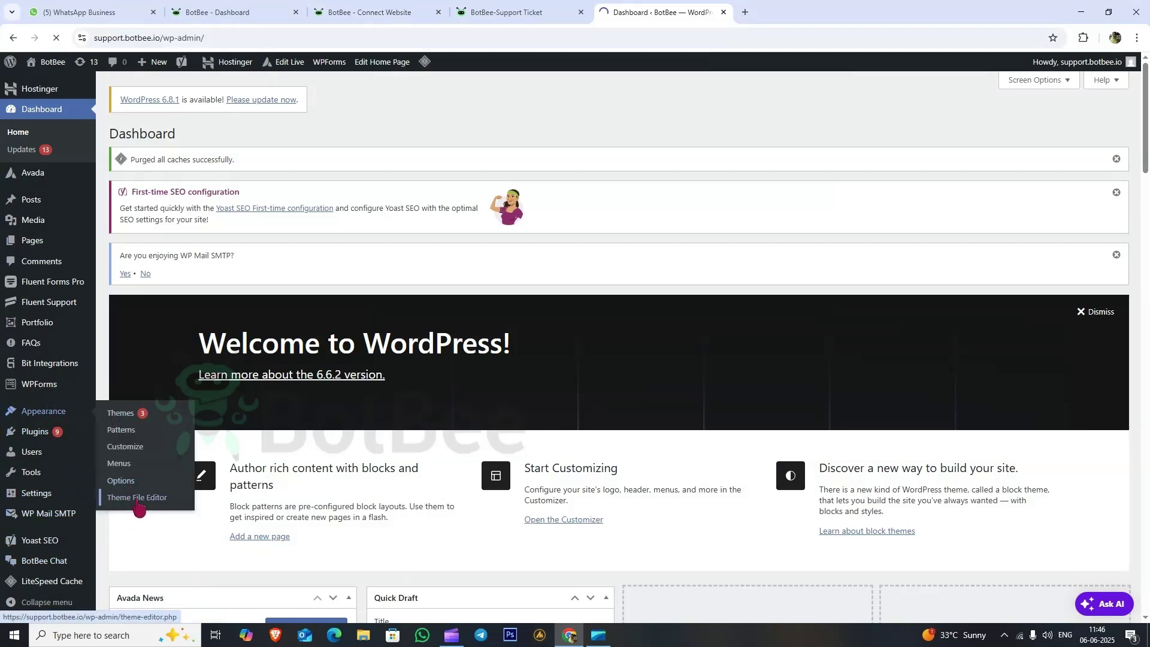
left_click(138, 502)
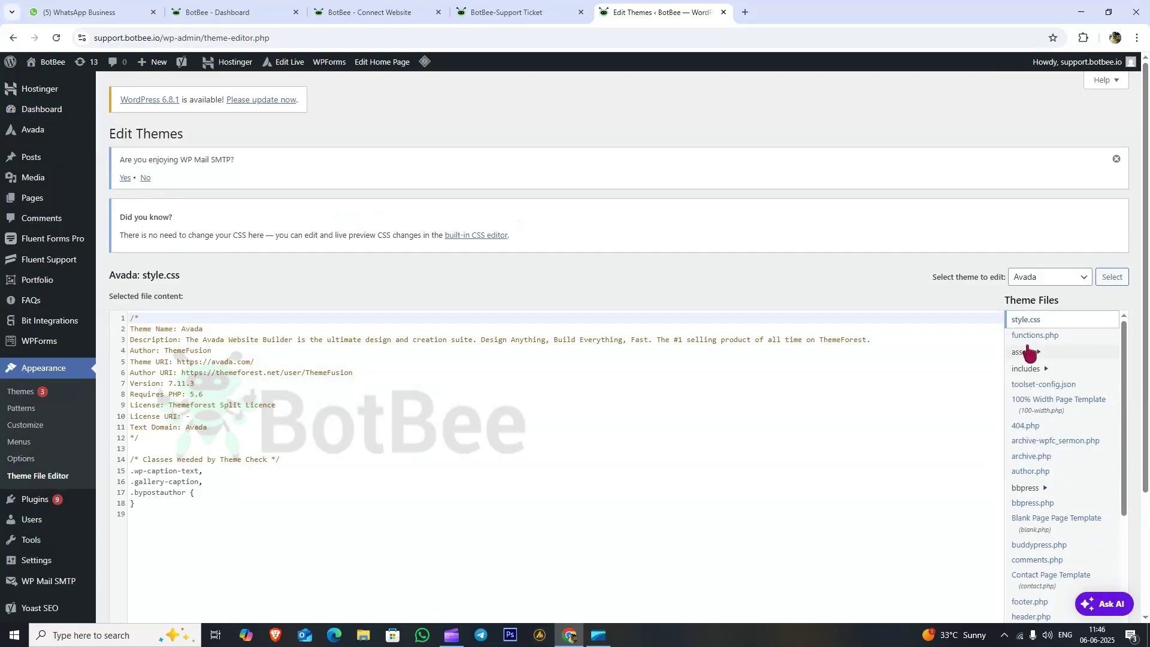
scroll(1037, 410, "down", 1)
scroll(1038, 410, "down", 1)
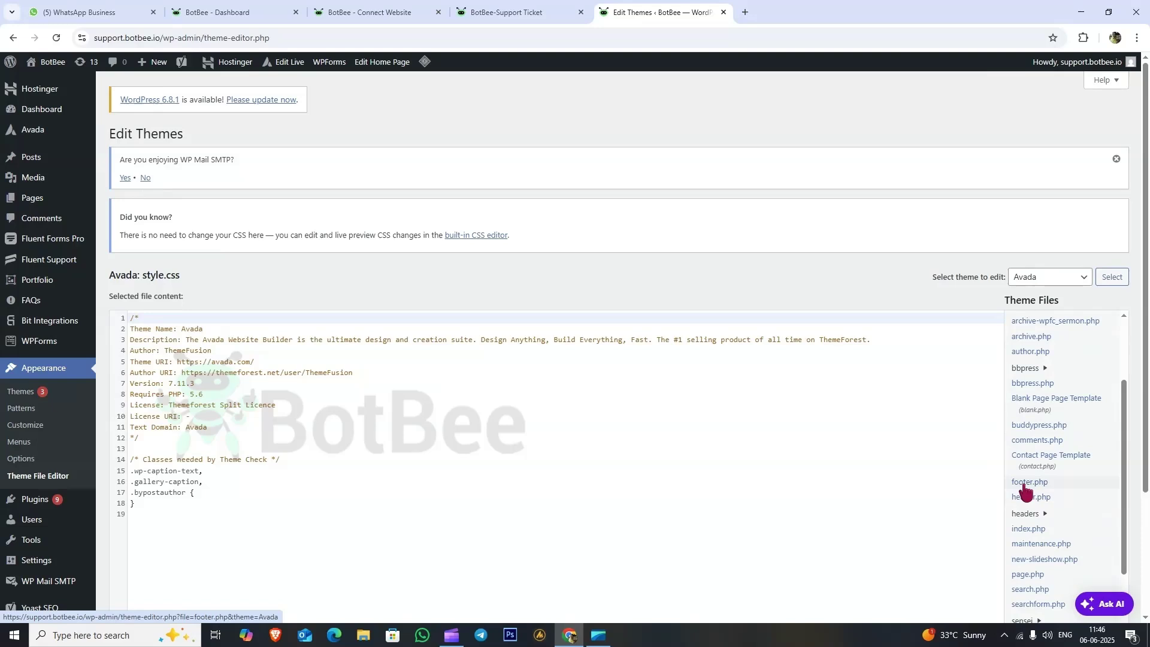
Paste the BotBee embed script before </body> in footer.php and save the file.
left_click(1026, 488)
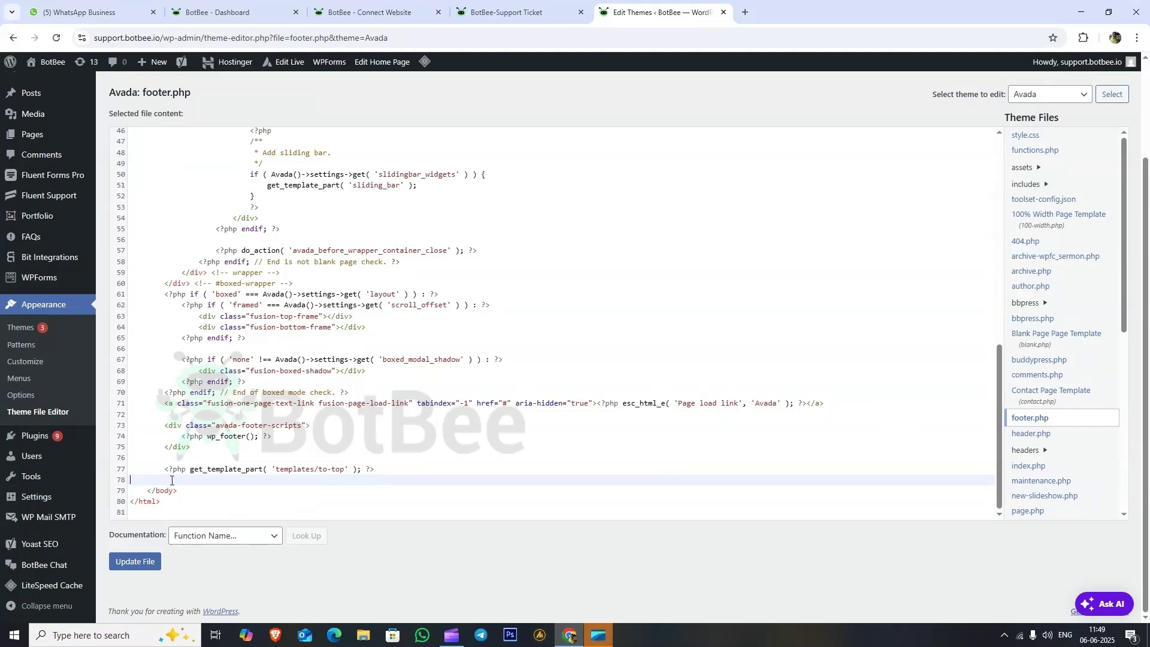
key("ctrl+v")
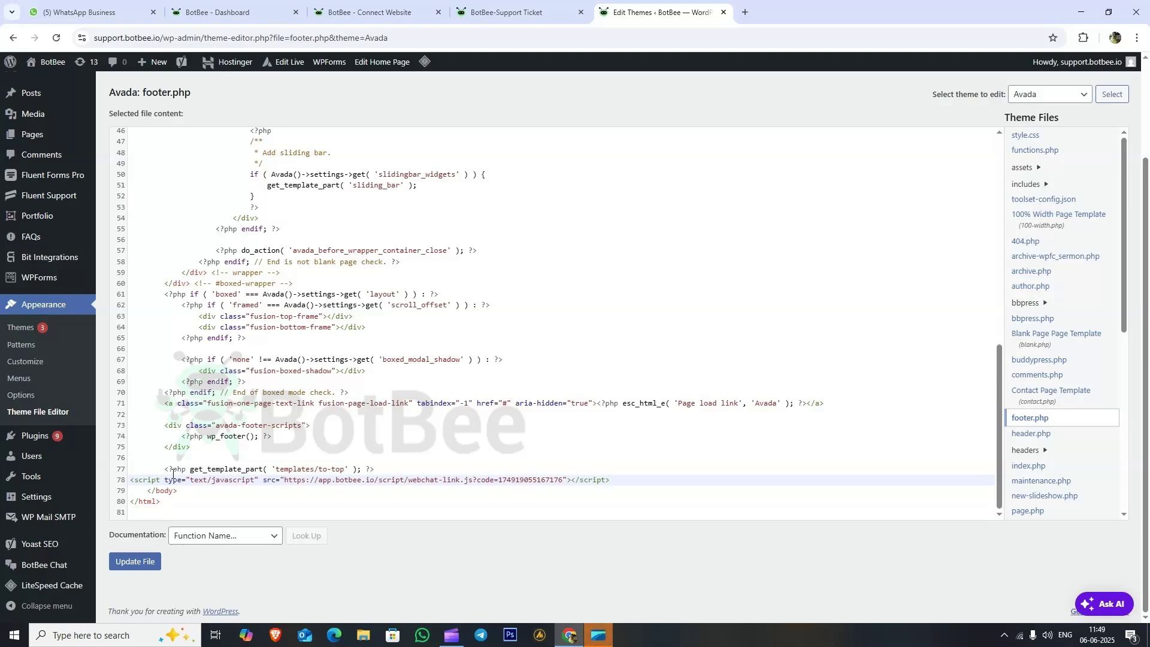
left_click(130, 565)
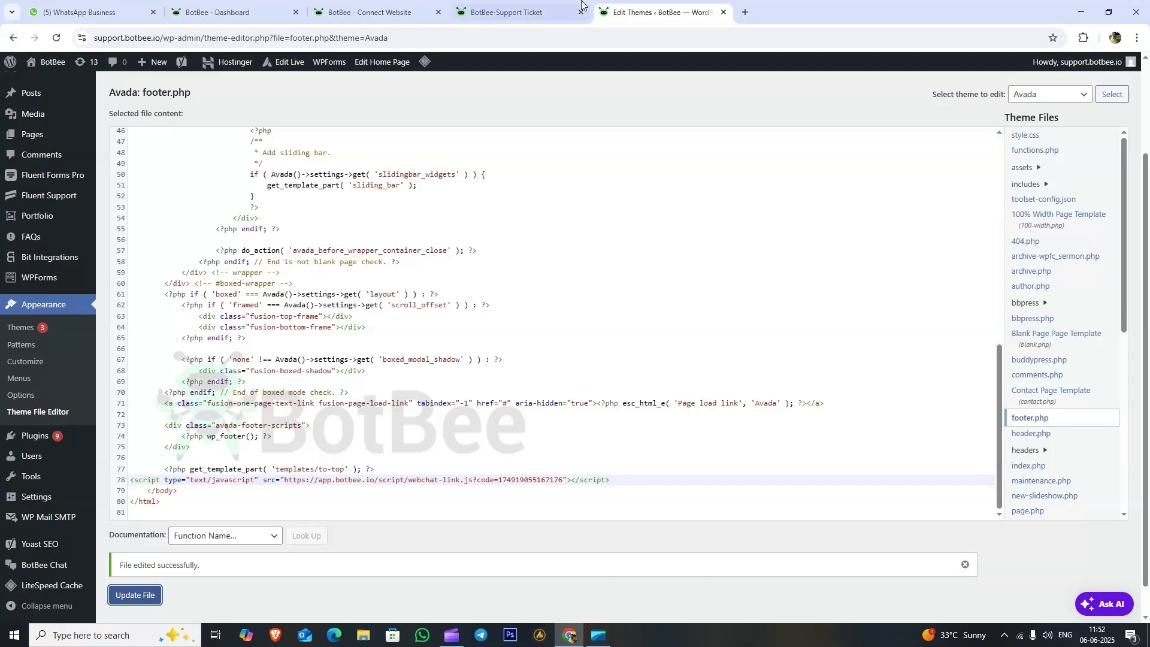
Reload support.botbee.io, open the BotBee chat window and send the test message 'hi'.
left_click(560, 8)
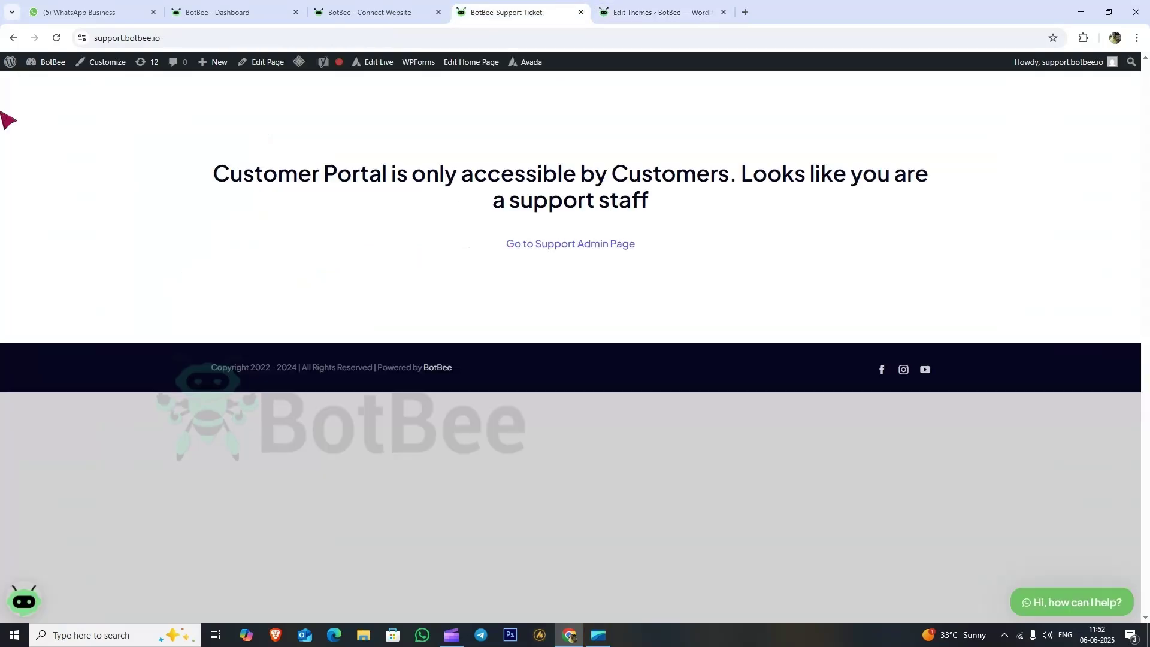
left_click(56, 38)
left_click(25, 602)
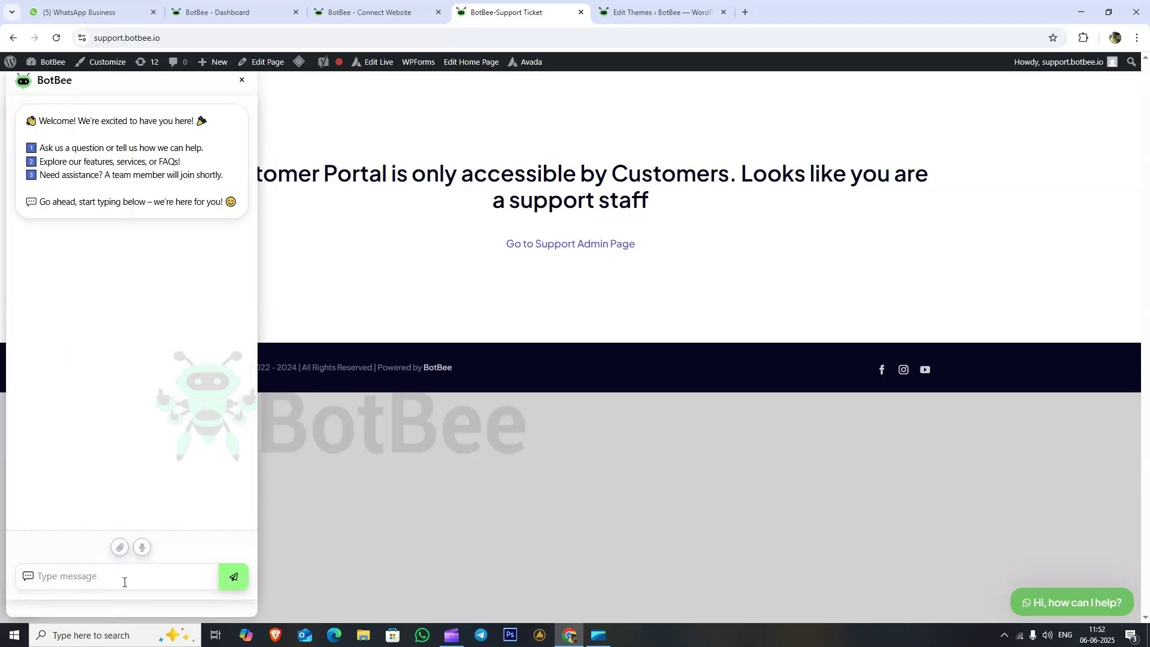
type("hi")
left_click(235, 578)
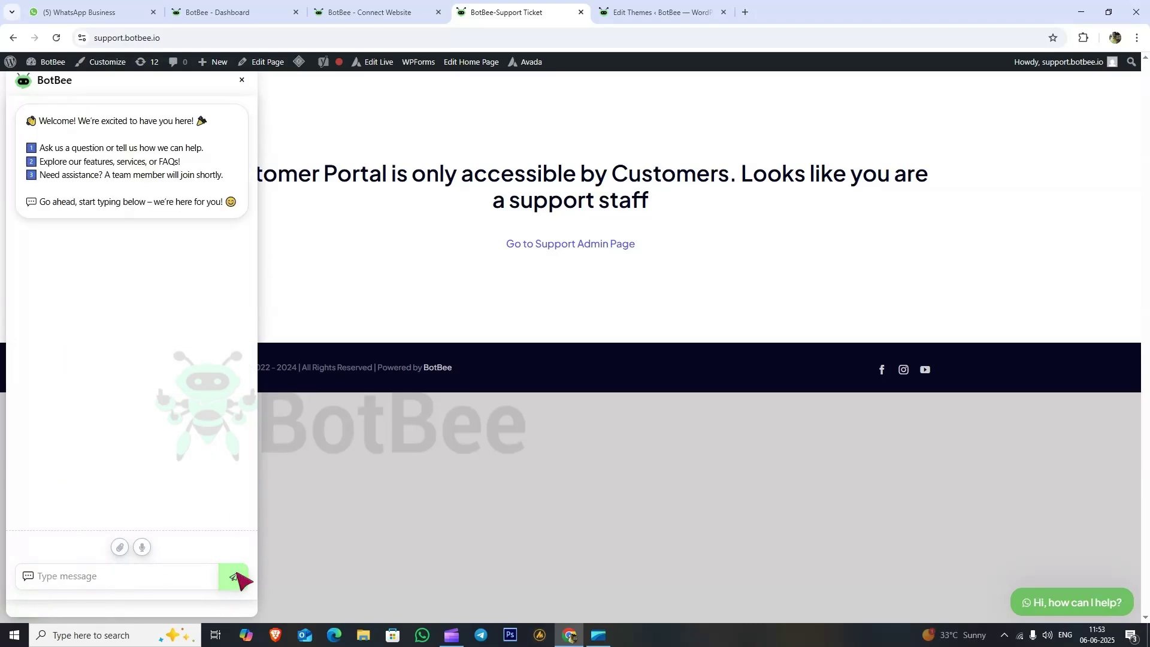
Reply 'hi' to the visitor from BotBee's Webchat > Live Chat and confirm it on the site.
left_click(245, 11)
left_click(70, 296)
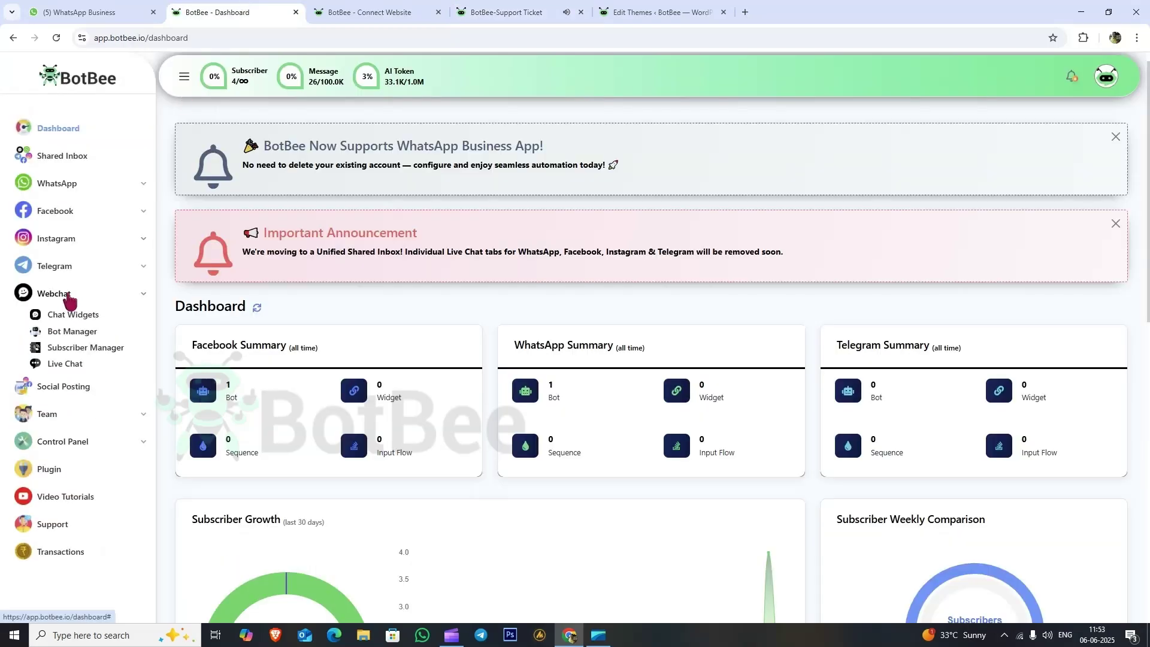
left_click(62, 362)
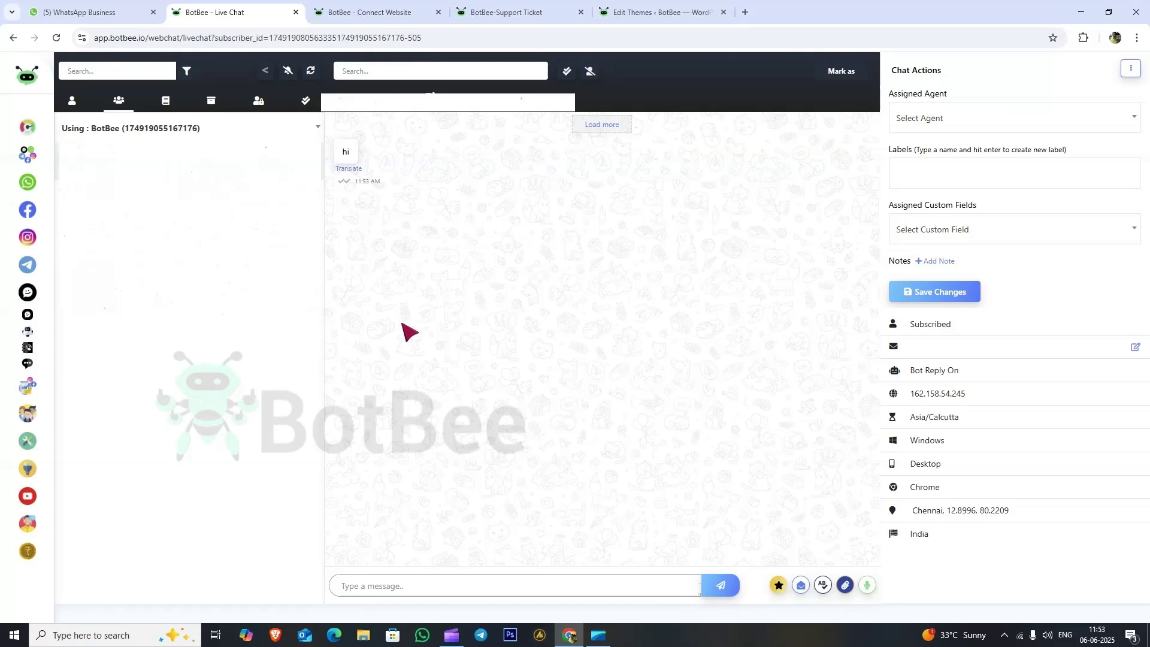
left_click(434, 585)
type("hi")
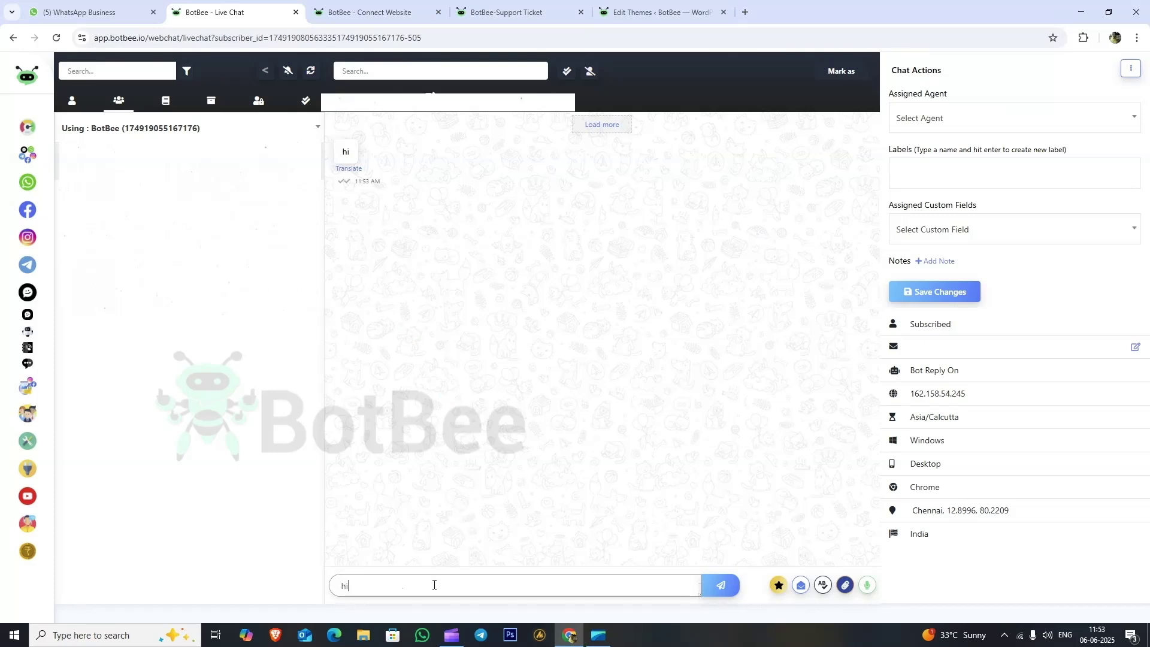
key("Return")
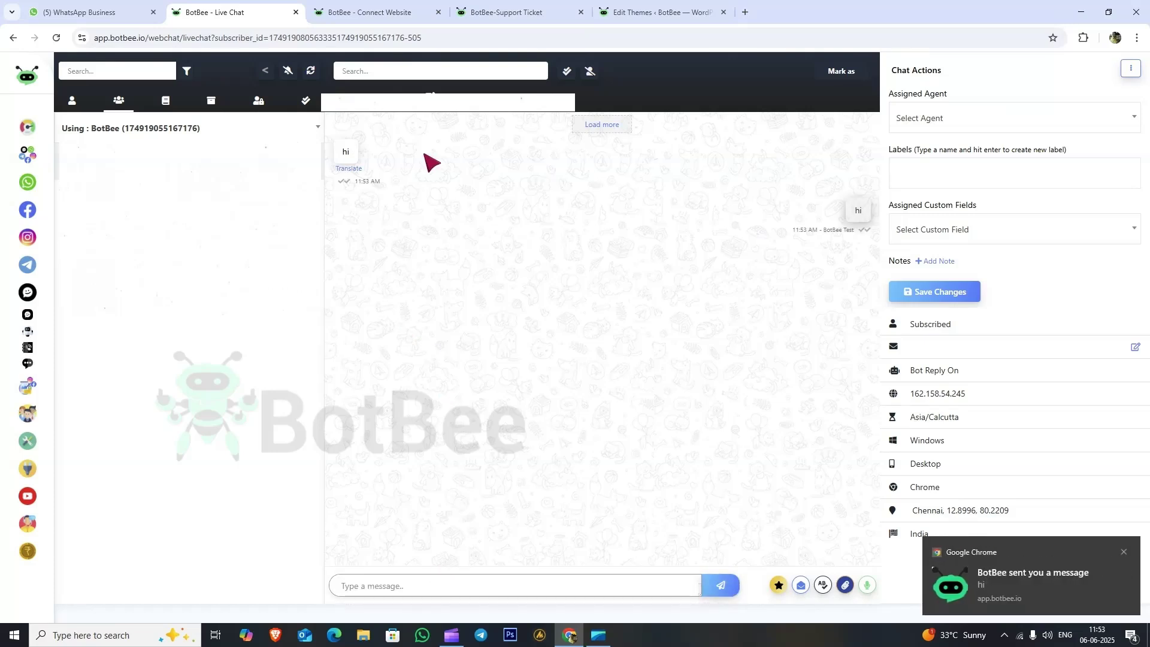
left_click(531, 5)
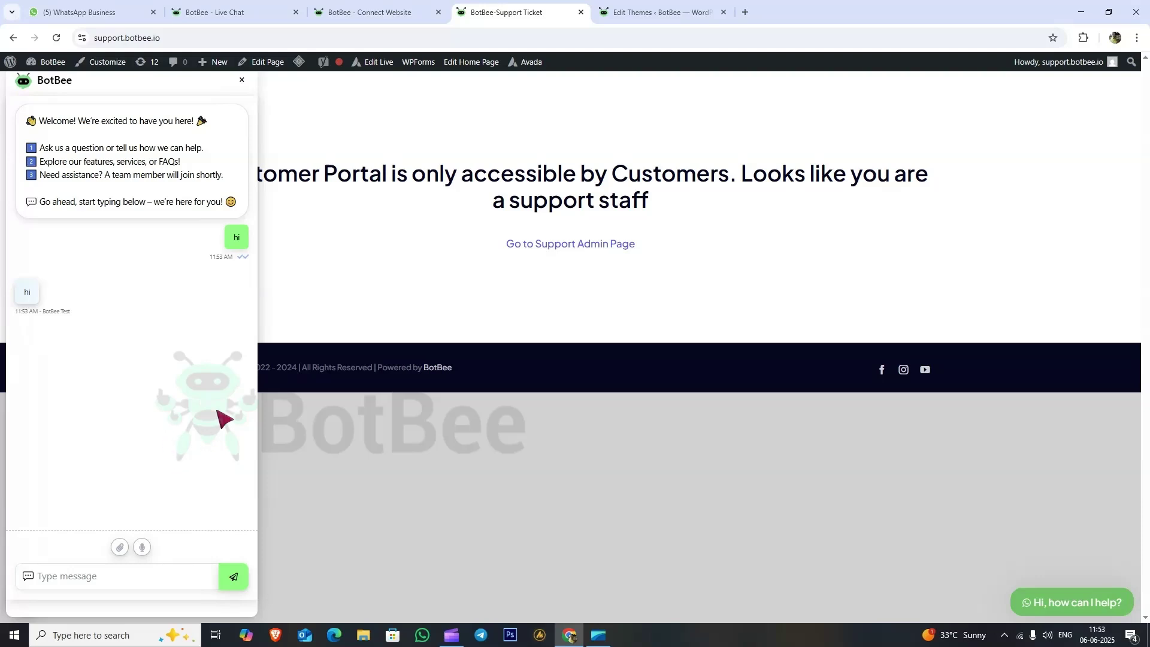
Search Add Plugins for 'wp code' and install the WPCode plugin.
left_click(640, 4)
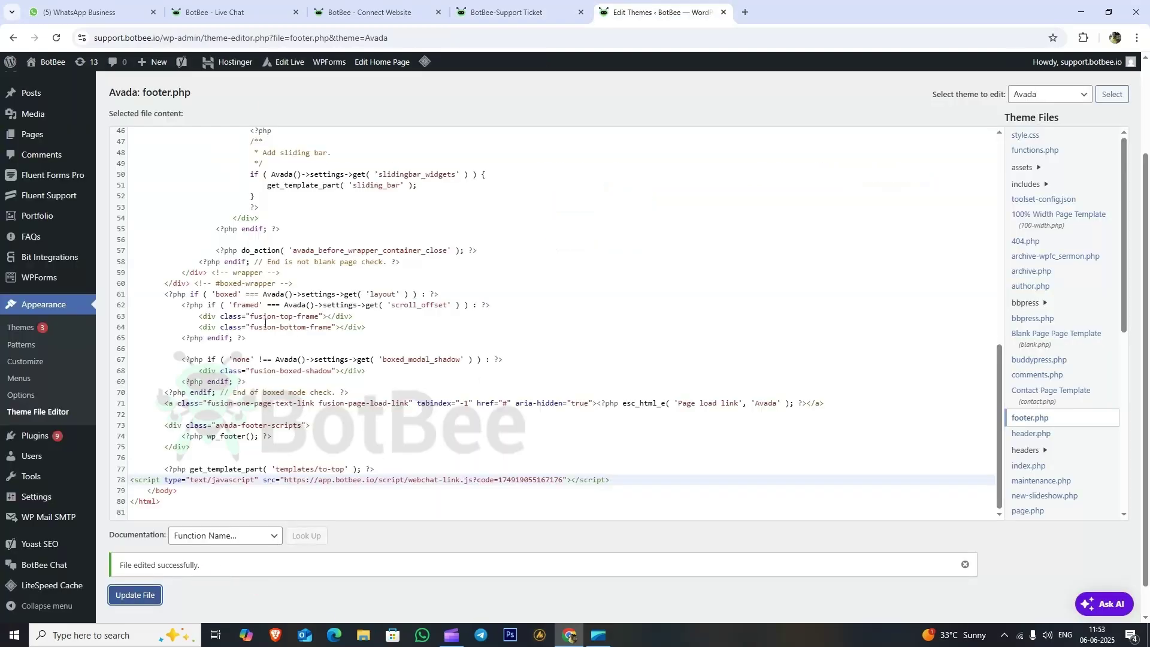
mouse_move(33, 476)
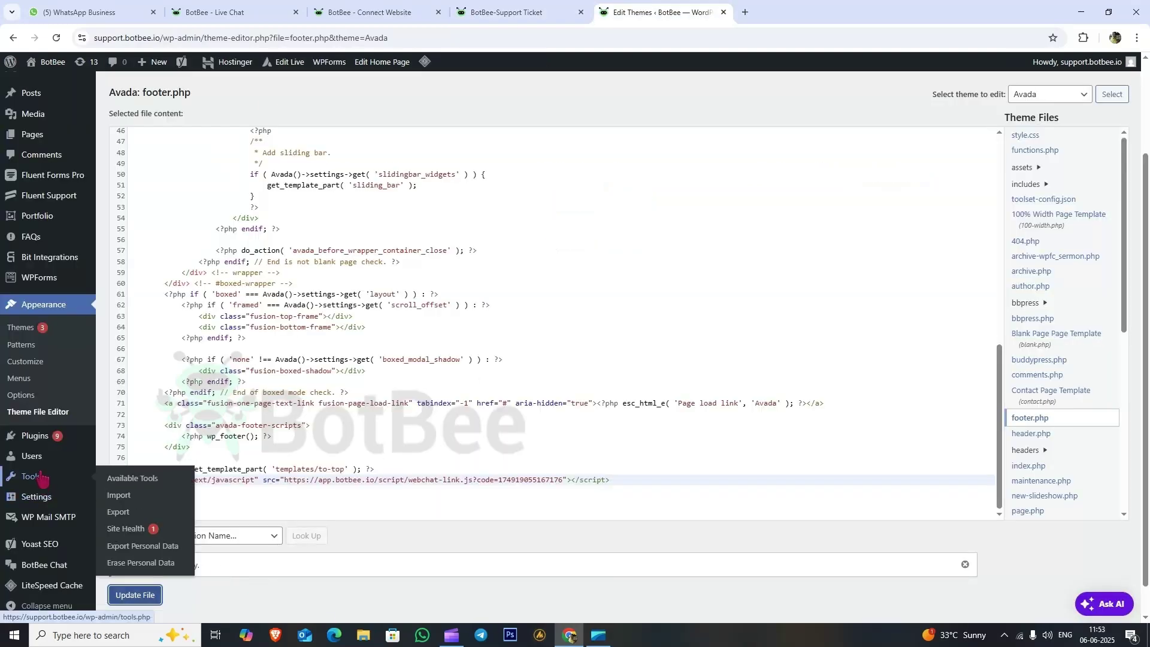
left_click(35, 436)
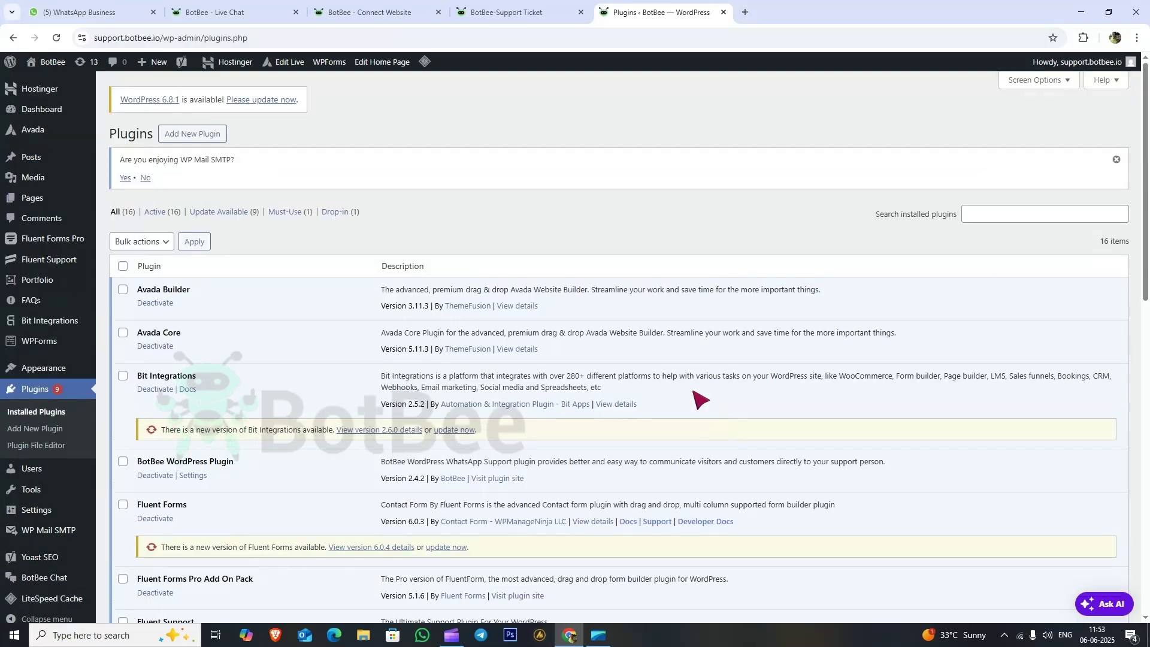
left_click(190, 137)
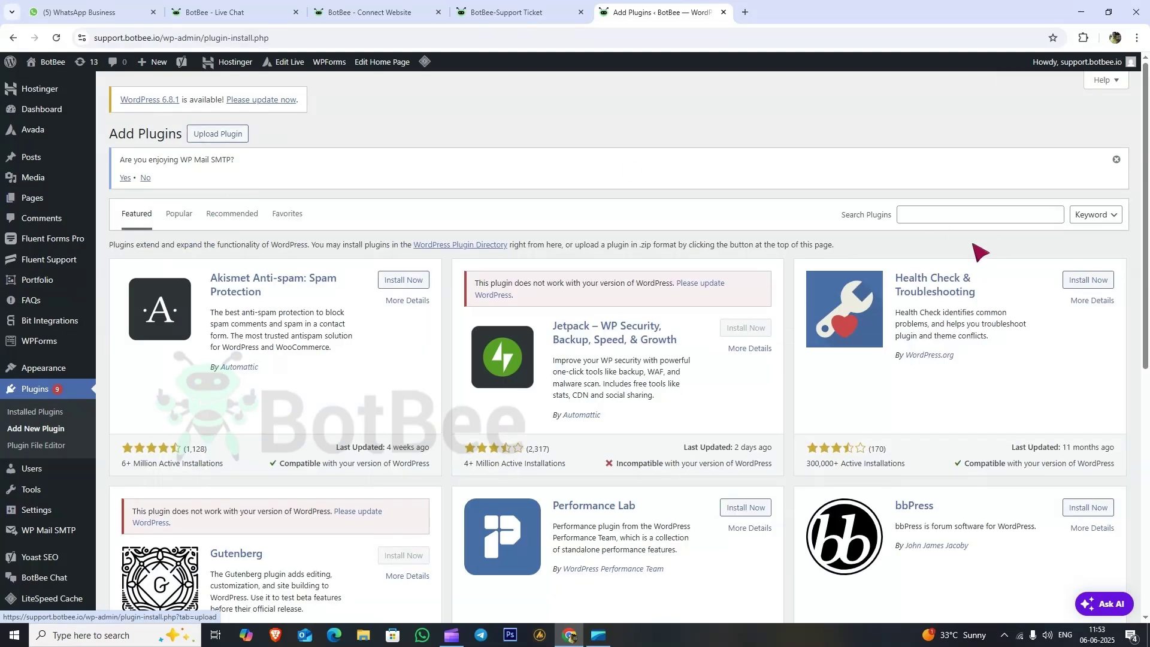
left_click(971, 215)
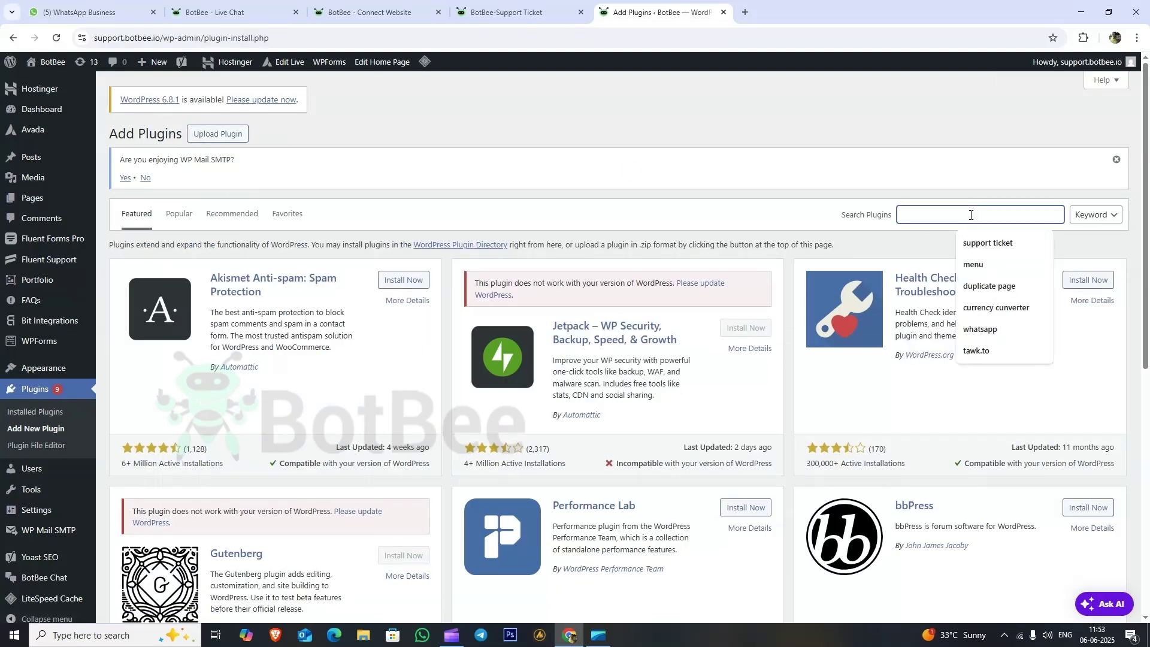
type("wp code")
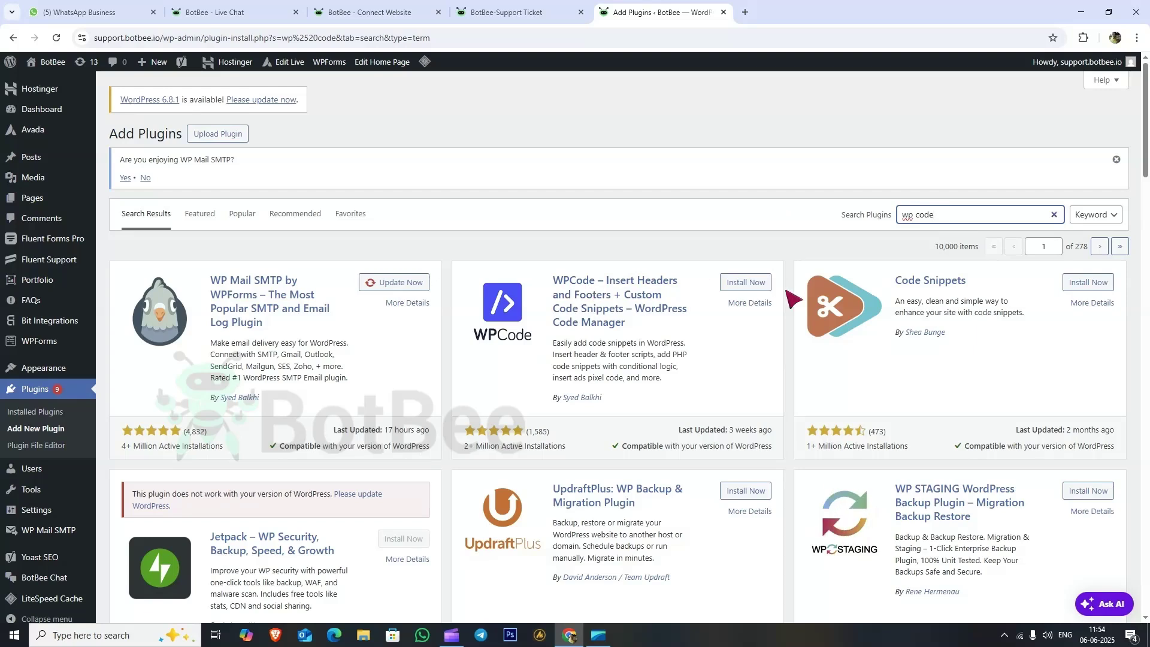
left_click(749, 286)
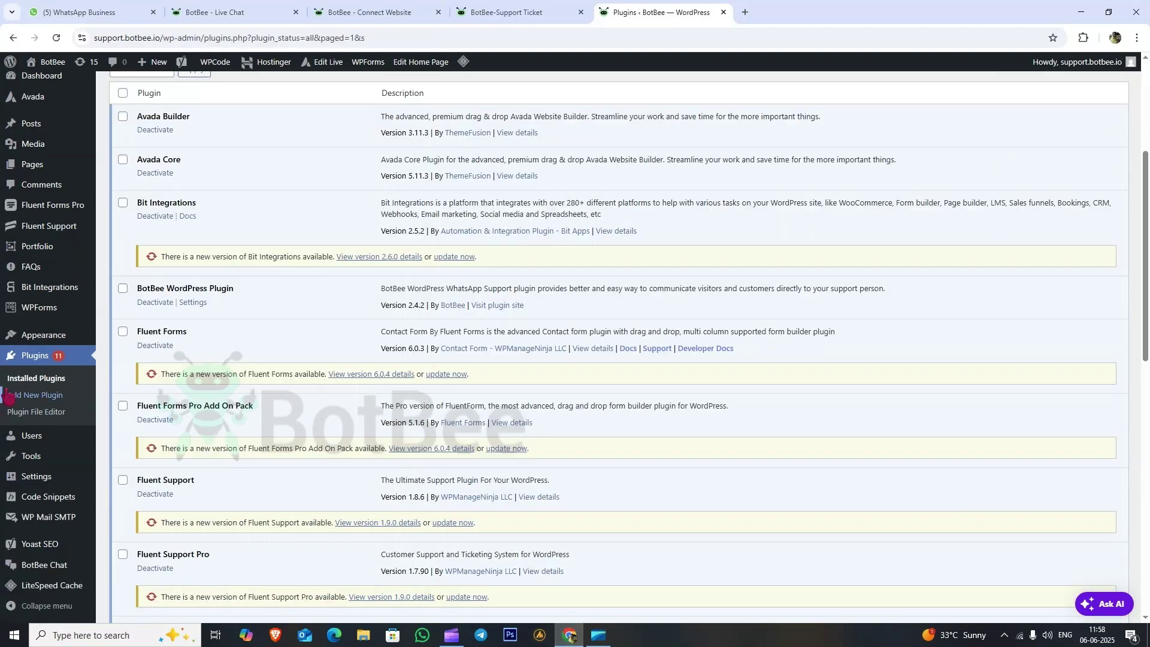
Copy the BotBee chat widget's embed code from the Chat Widgets page.
scroll(24, 399, "down", 5)
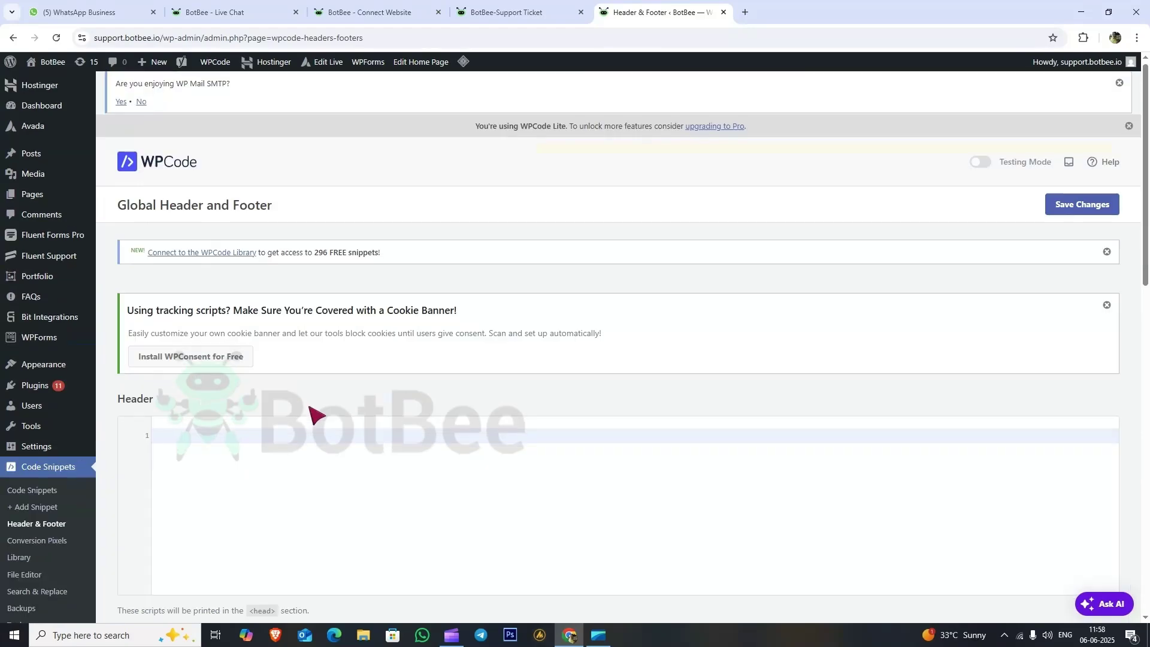
scroll(310, 407, "down", 4)
scroll(311, 412, "down", 2)
scroll(311, 412, "down", 2)
scroll(312, 412, "up", 8)
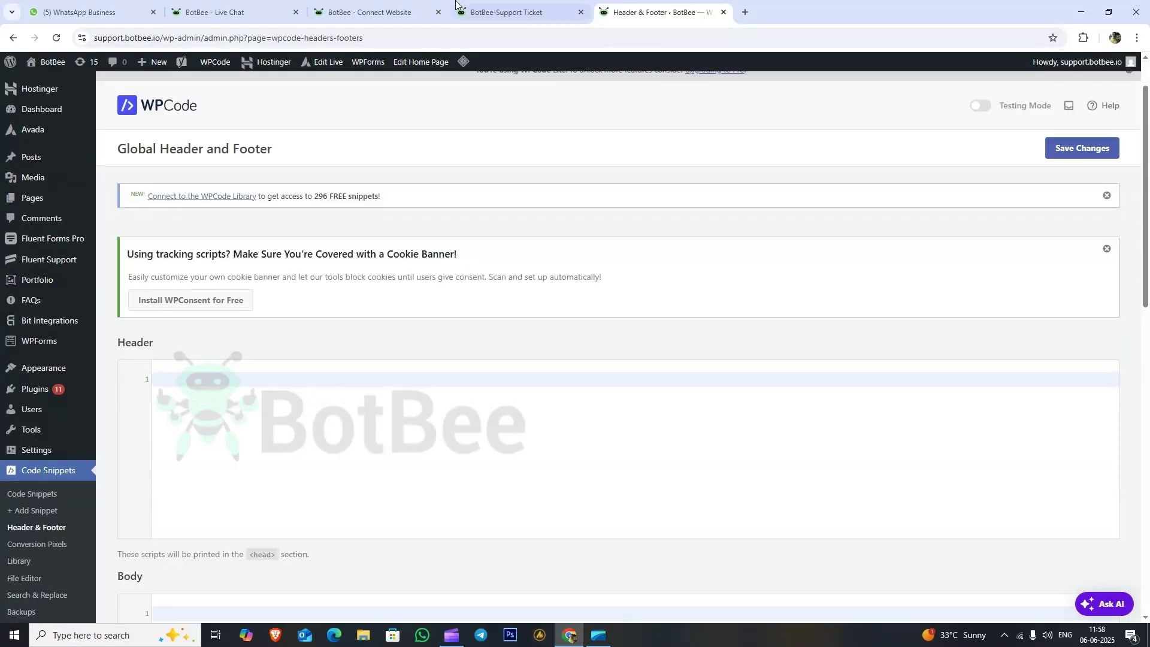
left_click(473, 13)
left_click(383, 13)
left_click(1124, 70)
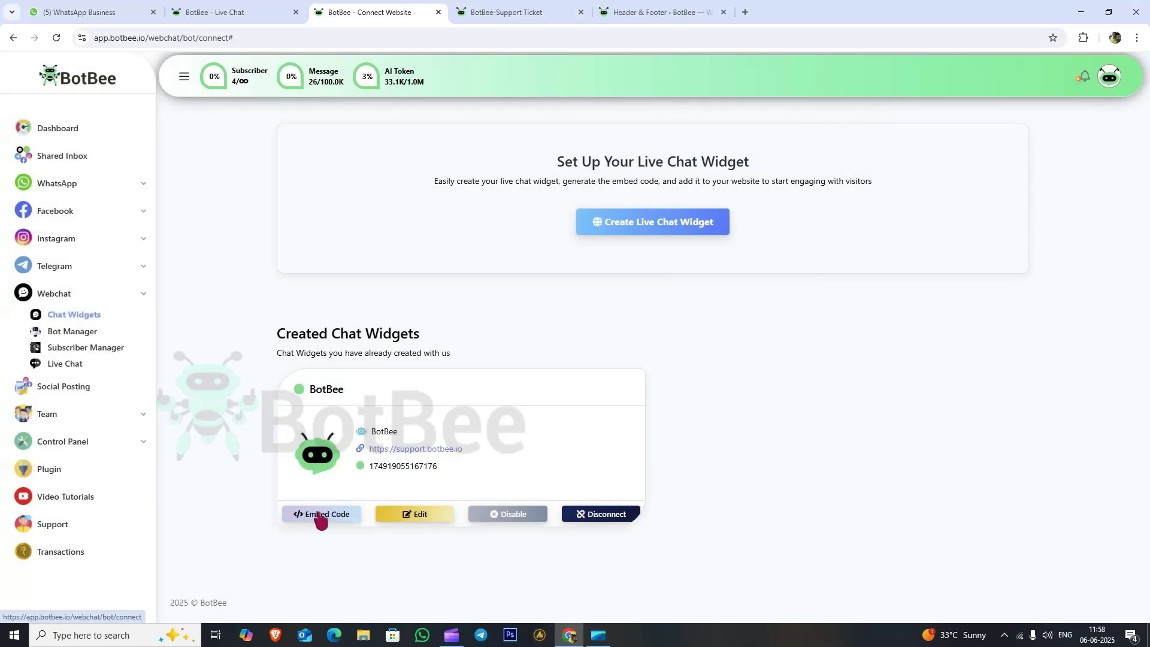
left_click(321, 514)
left_click(1117, 173)
Paste the BotBee embed script into WPCode's Header box and save the changes.
key("ctrl+Tab")
key("ctrl+Tab")
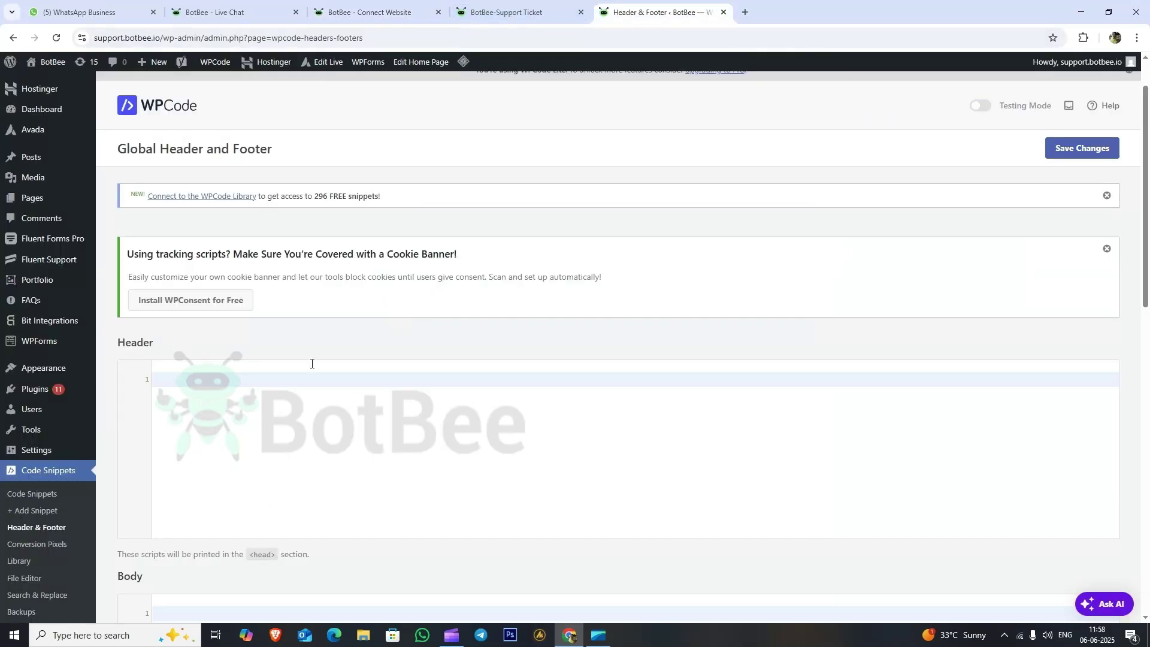
left_click(251, 443)
key("ctrl+v")
left_click(1082, 148)
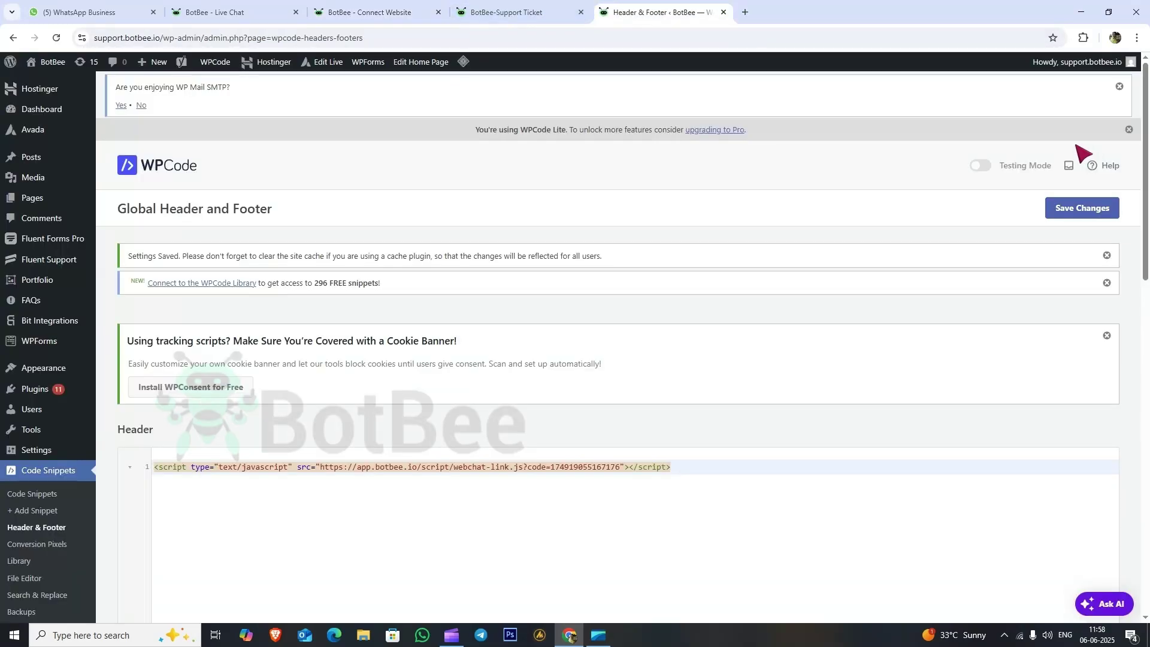
Reload support.botbee.io to confirm the chat widget opens, then return to BotBee's Chat Widgets page.
left_click(531, 12)
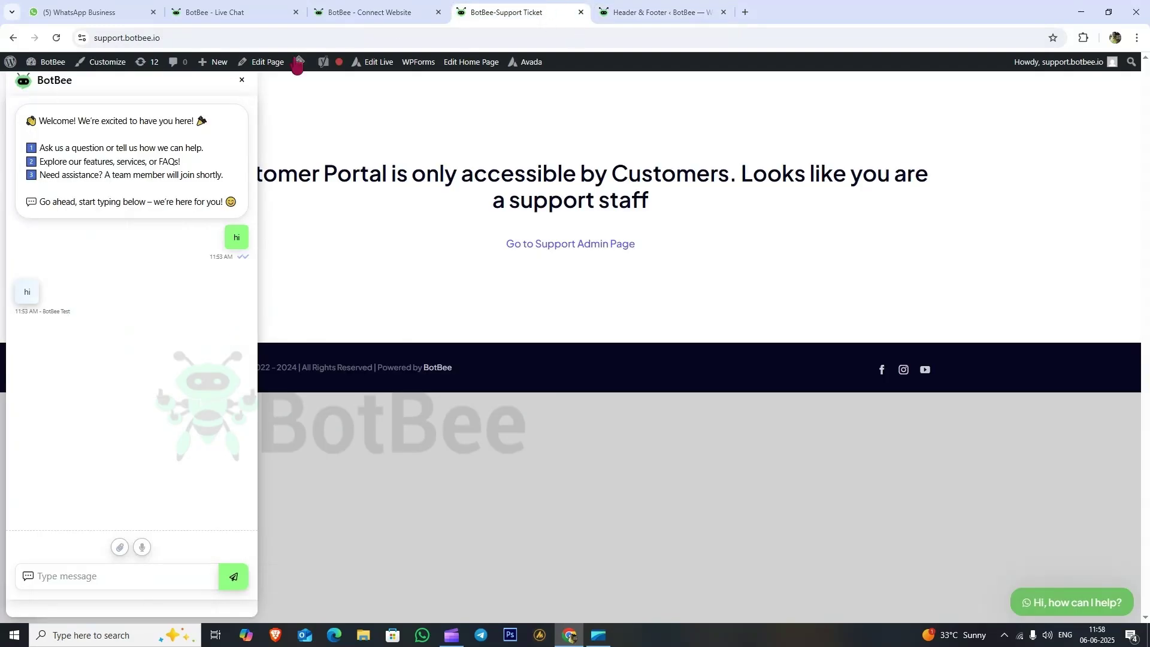
left_click(241, 81)
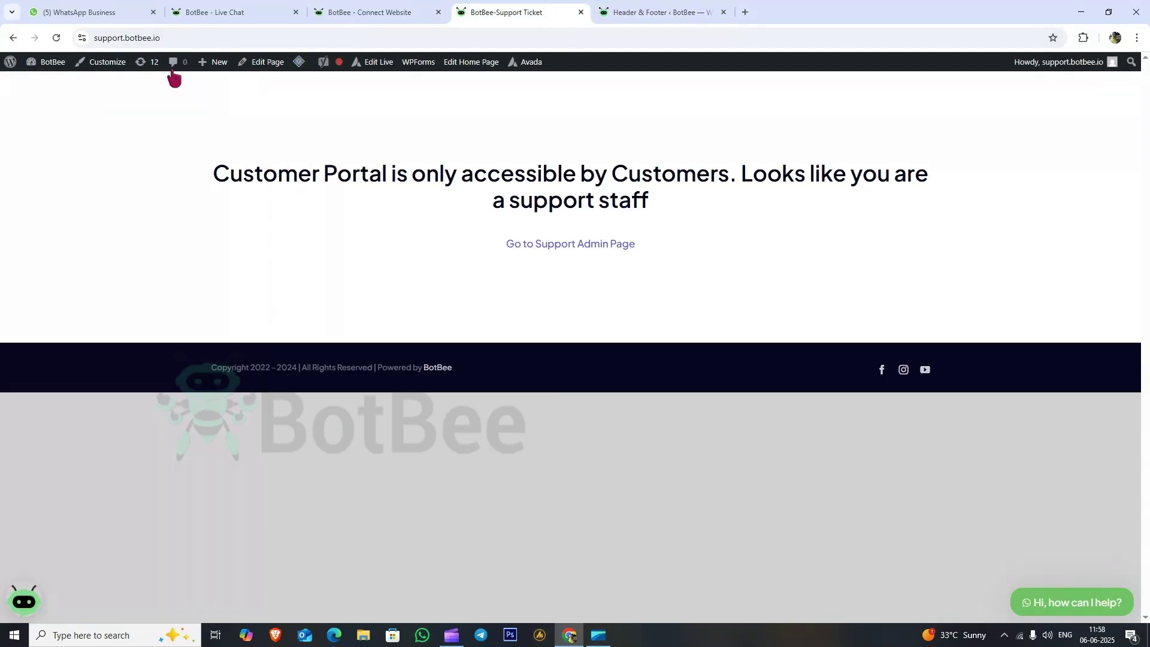
left_click(60, 38)
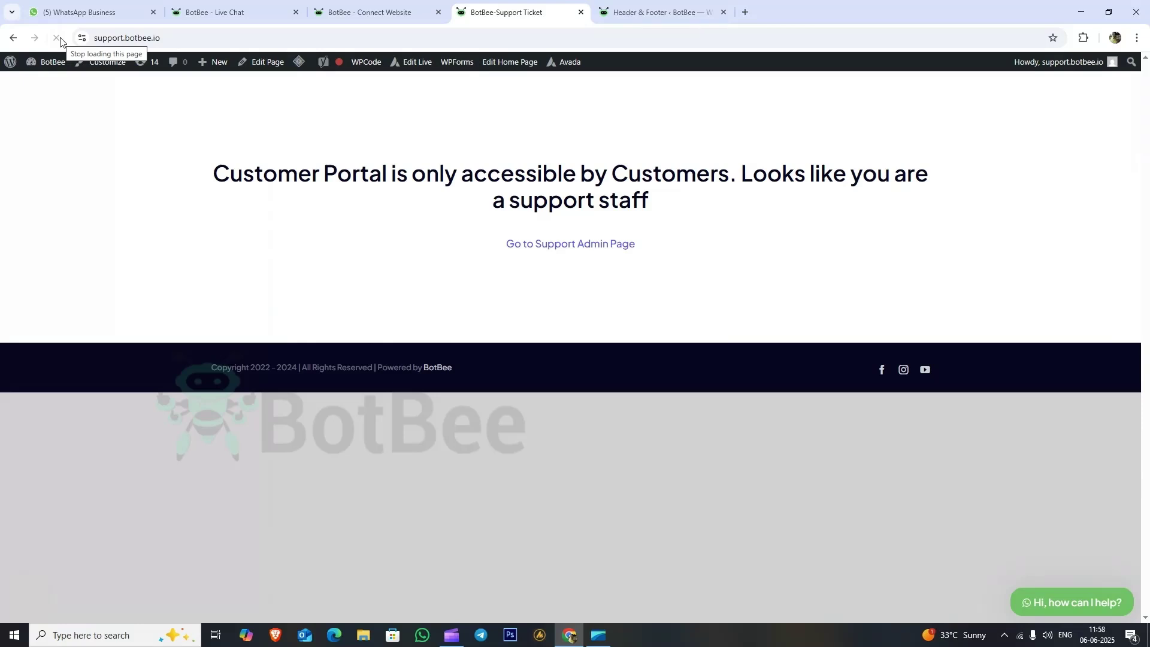
left_click(22, 597)
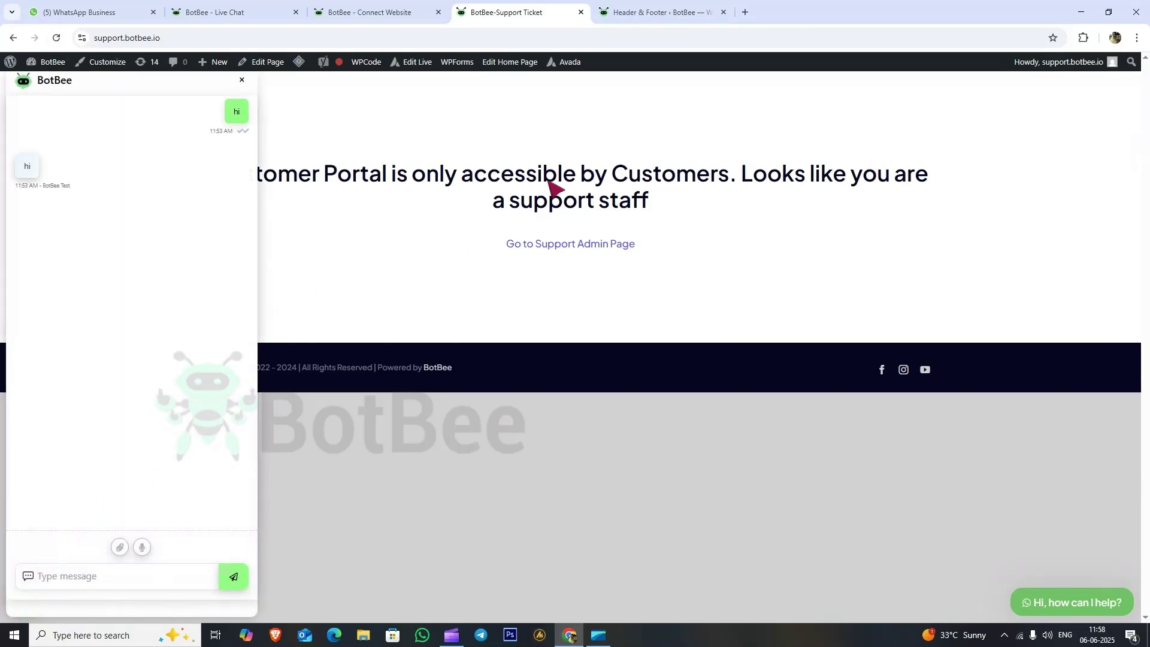
left_click(404, 11)
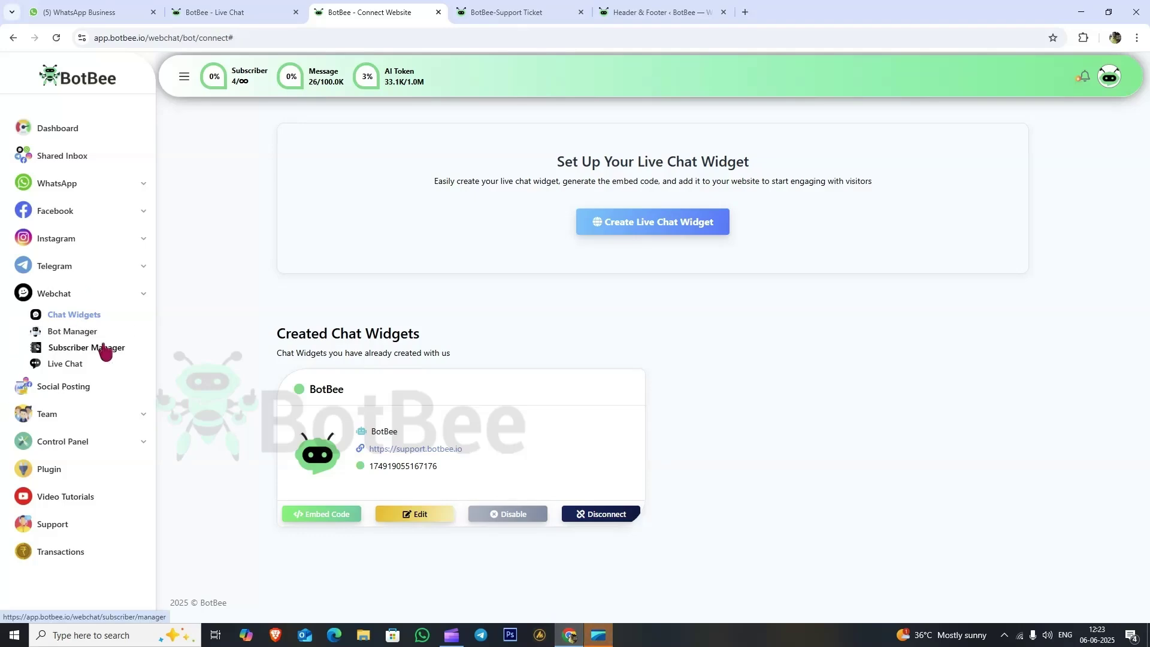
Show the Bot Manager's Get Started settings with the full welcome message expanded.
left_click(75, 332)
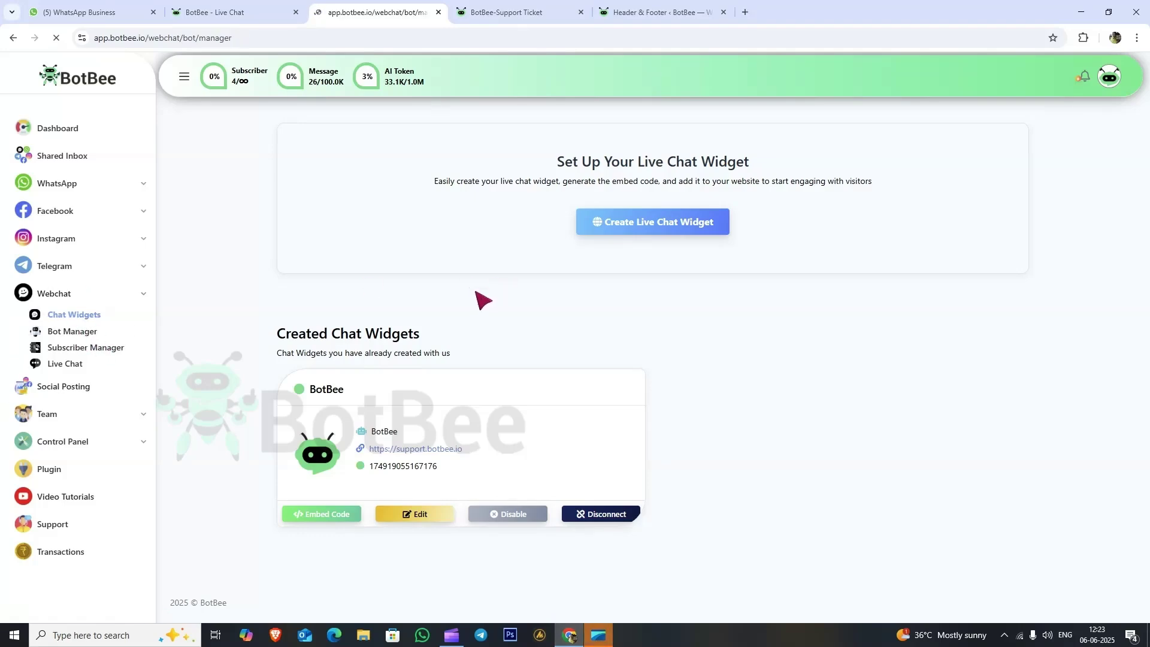
scroll(409, 333, "down", 2)
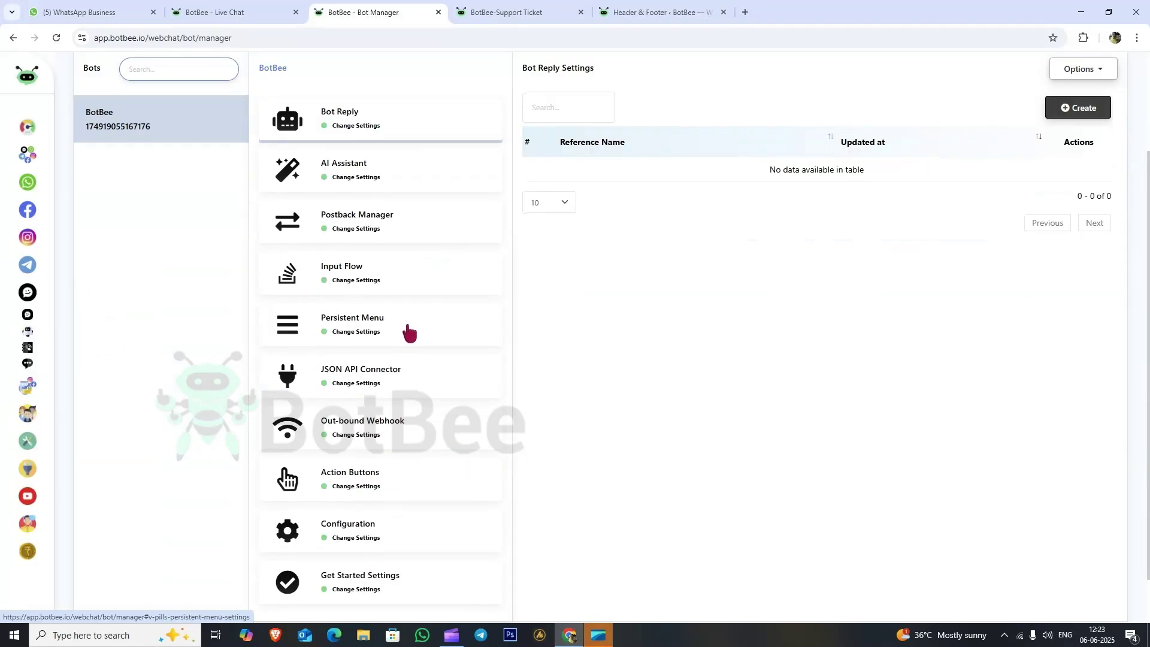
scroll(409, 333, "down", 1)
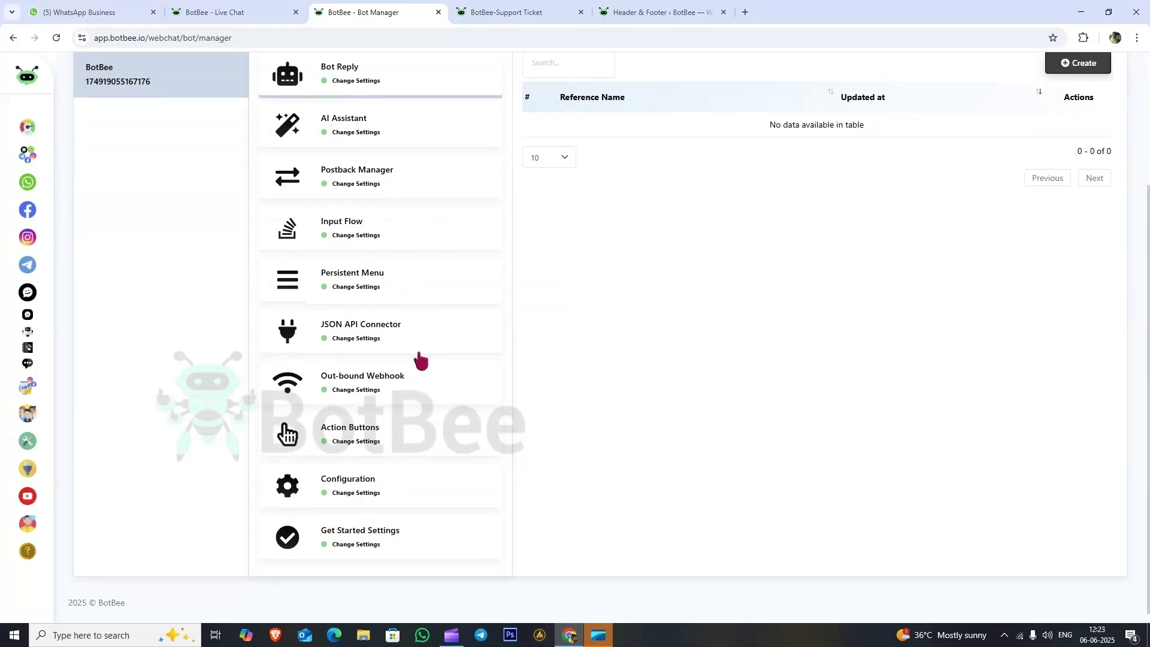
left_click(370, 501)
left_click(370, 544)
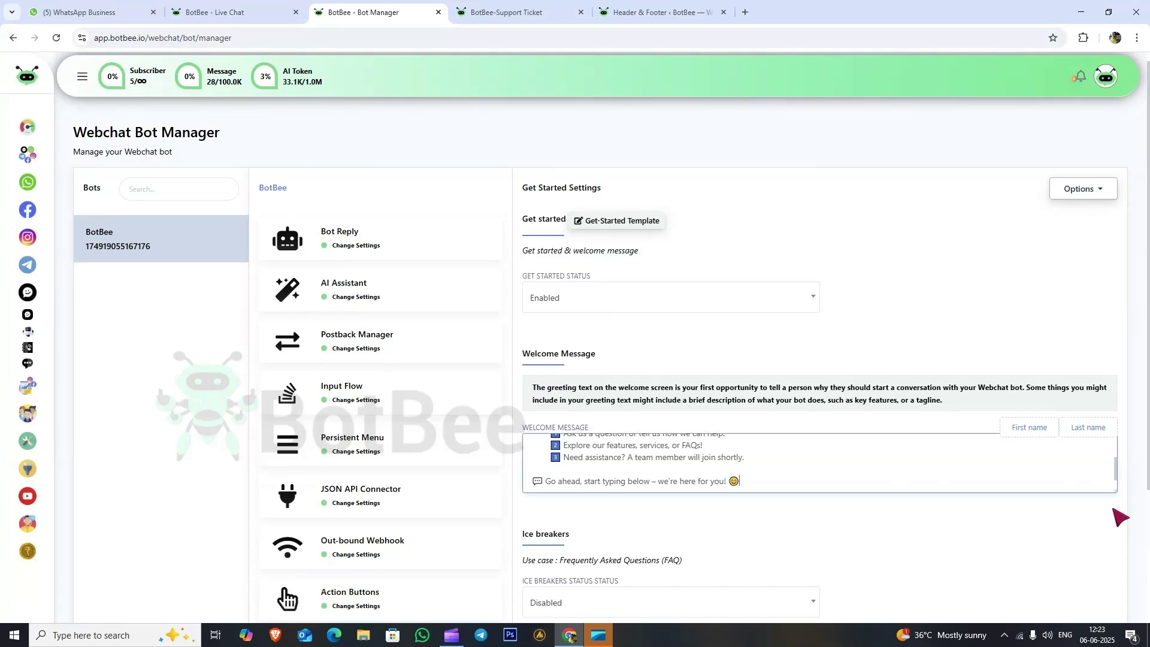
left_click_drag(1116, 489, 1116, 572)
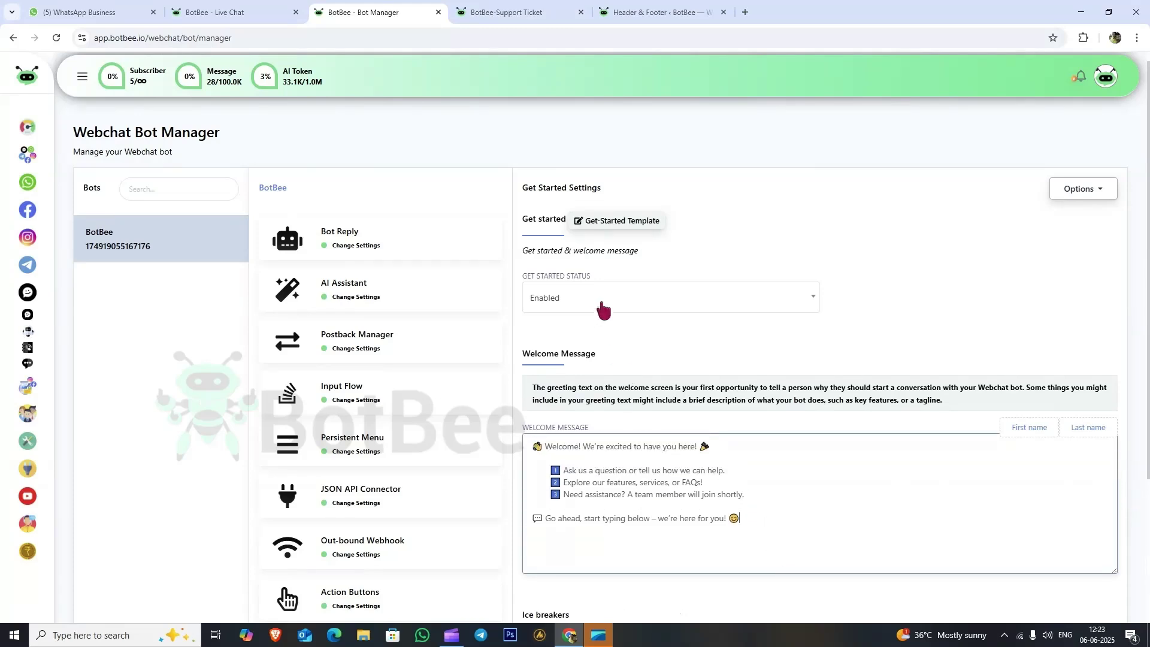
scroll(611, 302, "down", 3)
Switch Ice breakers to Enabled, then set them back to Disabled.
left_click(627, 503)
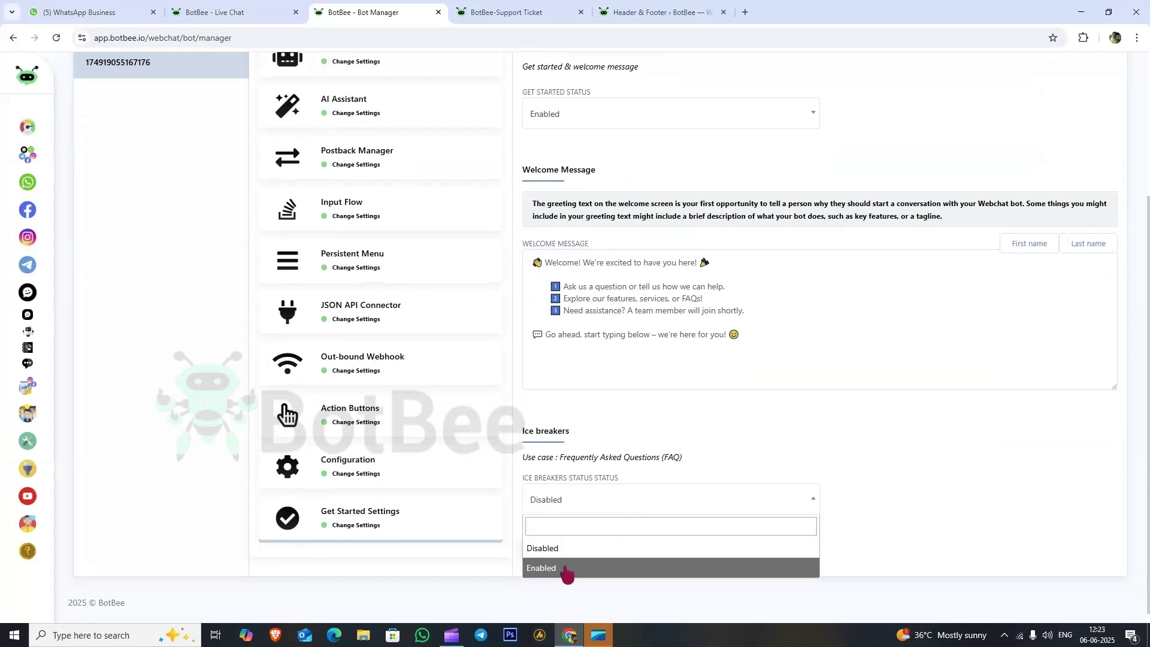
left_click(564, 567)
scroll(700, 428, "down", 1)
scroll(743, 441, "down", 1)
left_click(618, 386)
left_click(585, 428)
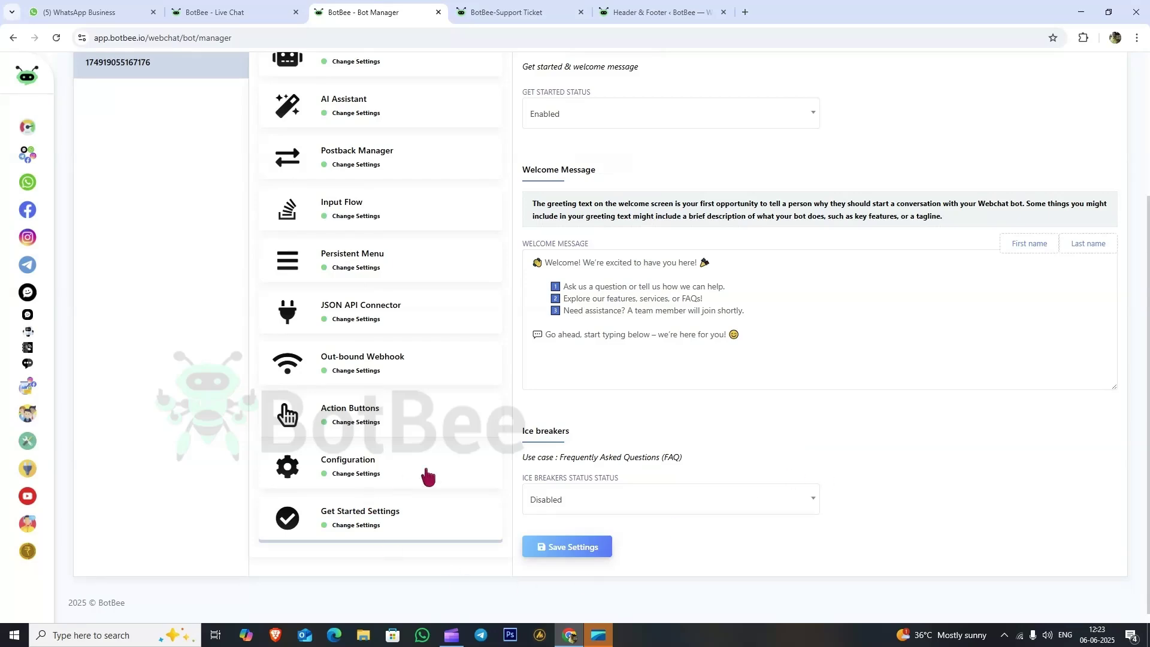
scroll(447, 477, "up", 3)
scroll(447, 477, "down", 3)
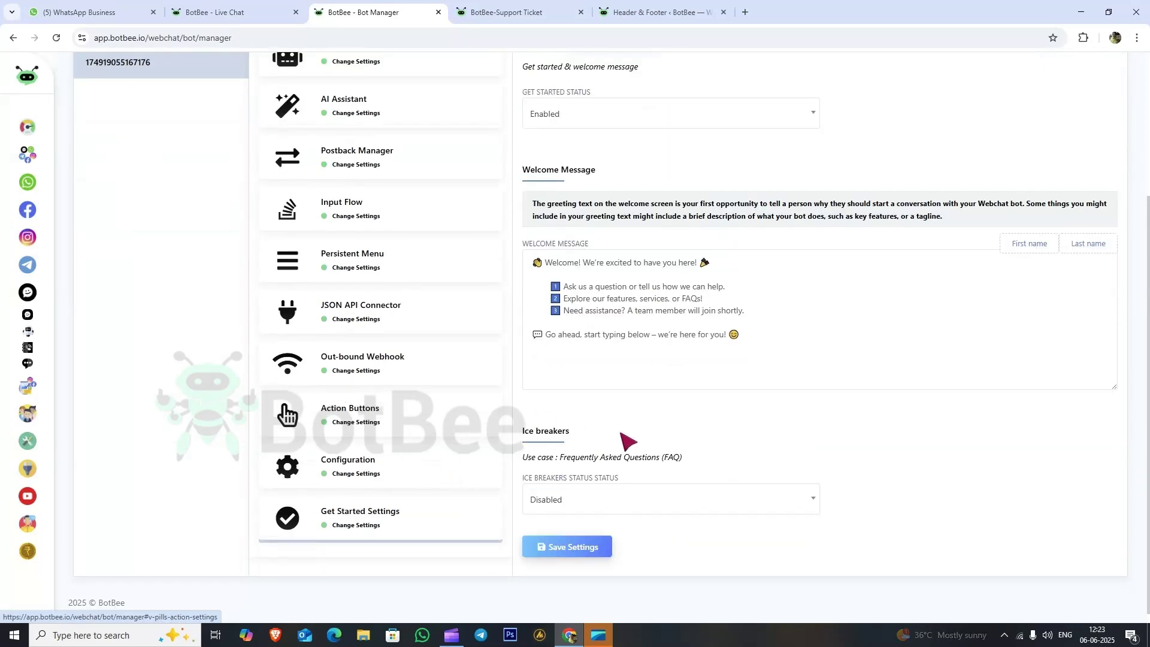